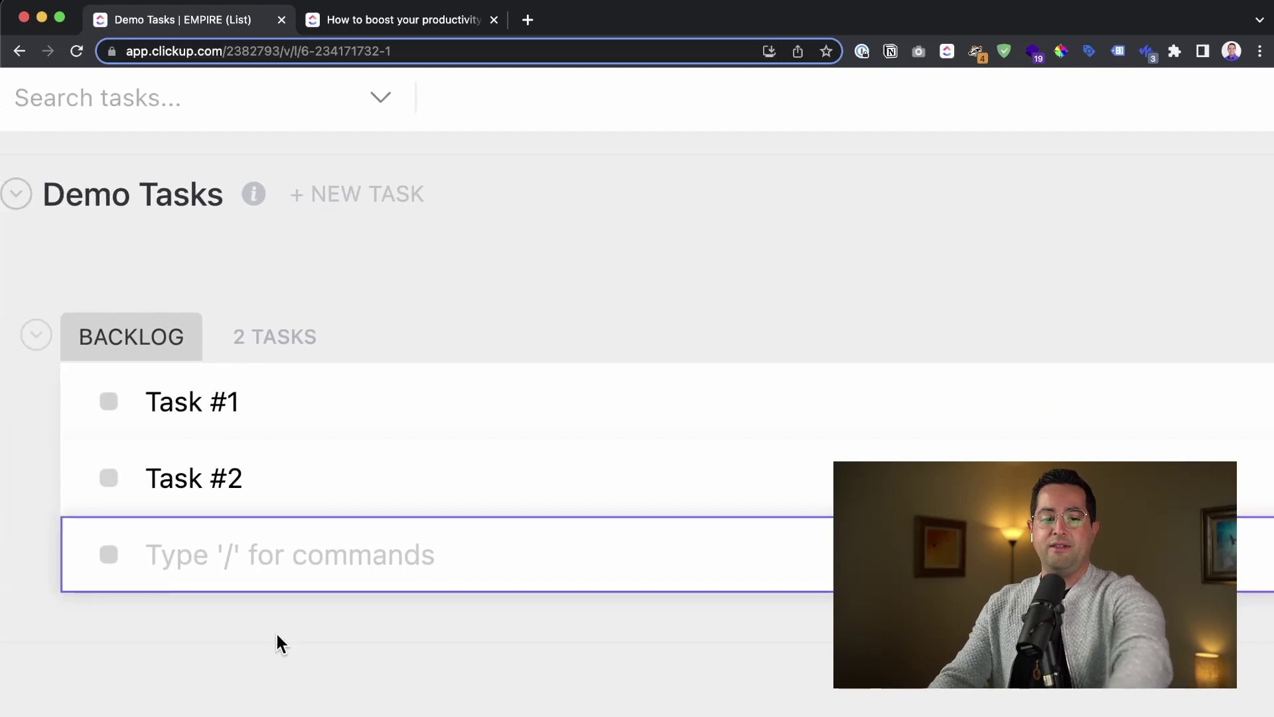
# Add three more tasks to the Backlog group of the Demo Tasks list: Task $3, Task #4 and Task #5
pyautogui.write('Task ')
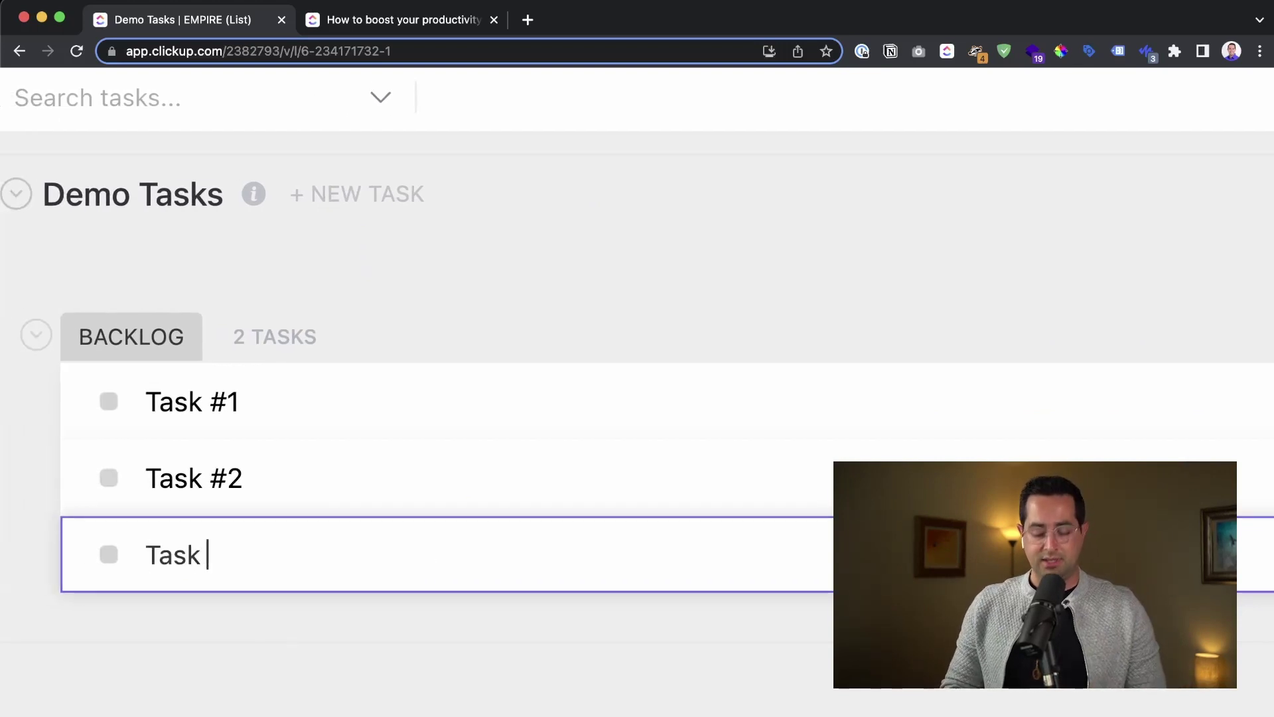
pyautogui.write('$3')
pyautogui.press('Return')
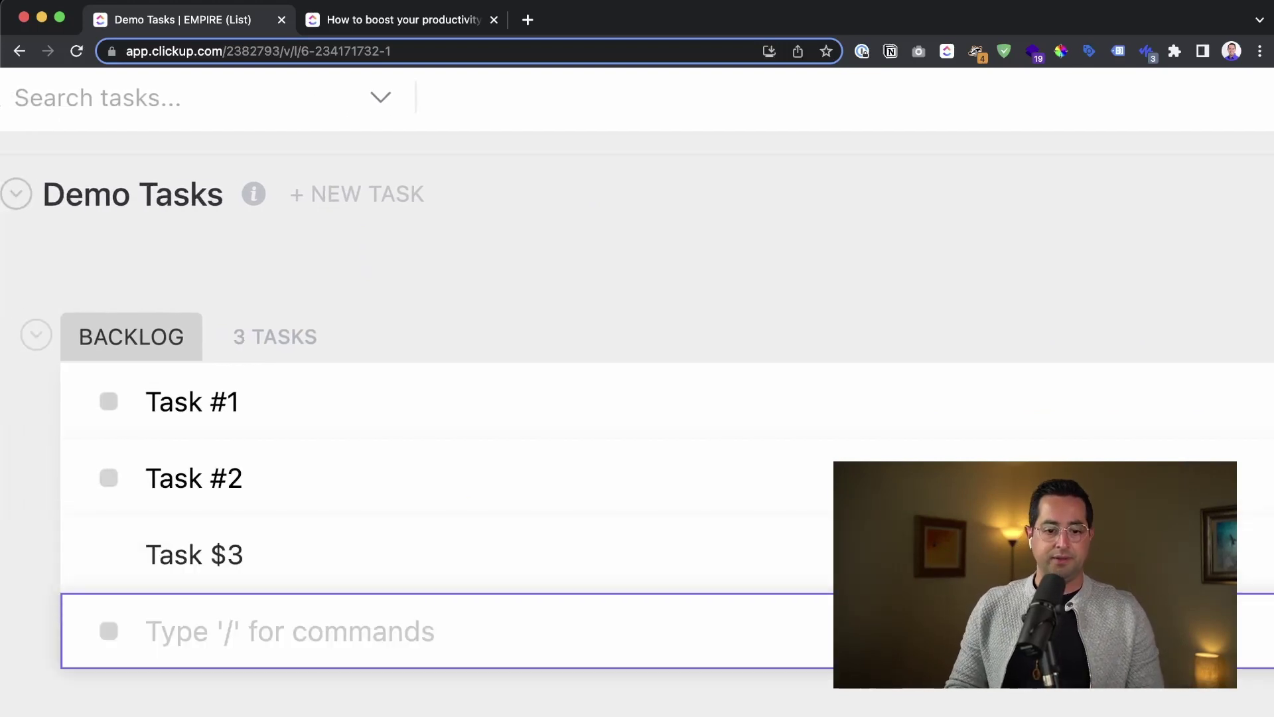
pyautogui.write('Task #4')
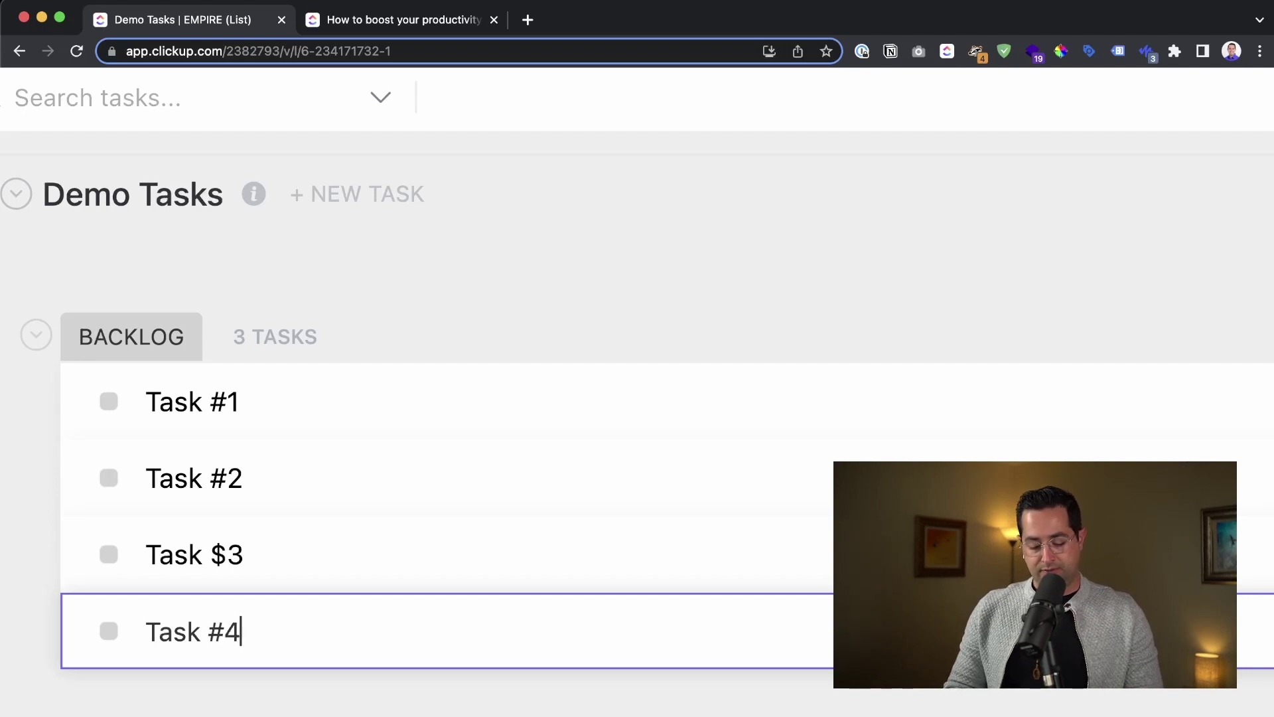
pyautogui.press('Return')
pyautogui.write('Tas')
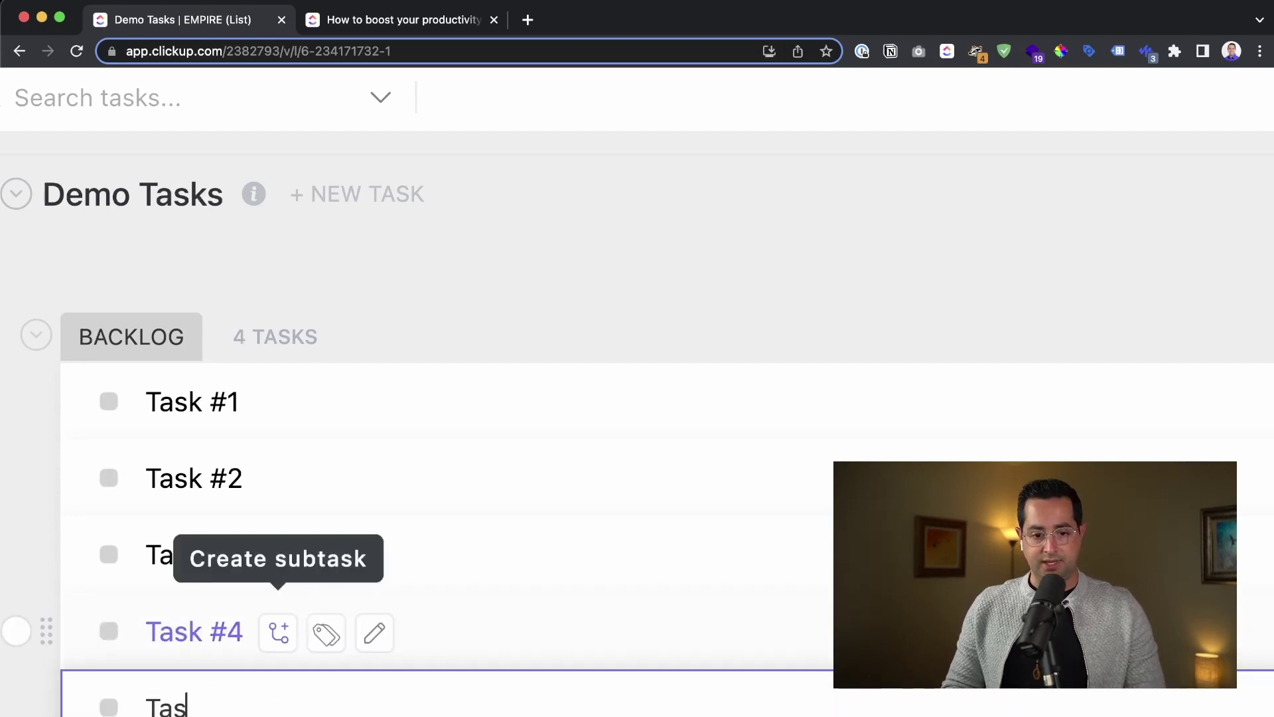
pyautogui.write('k #5')
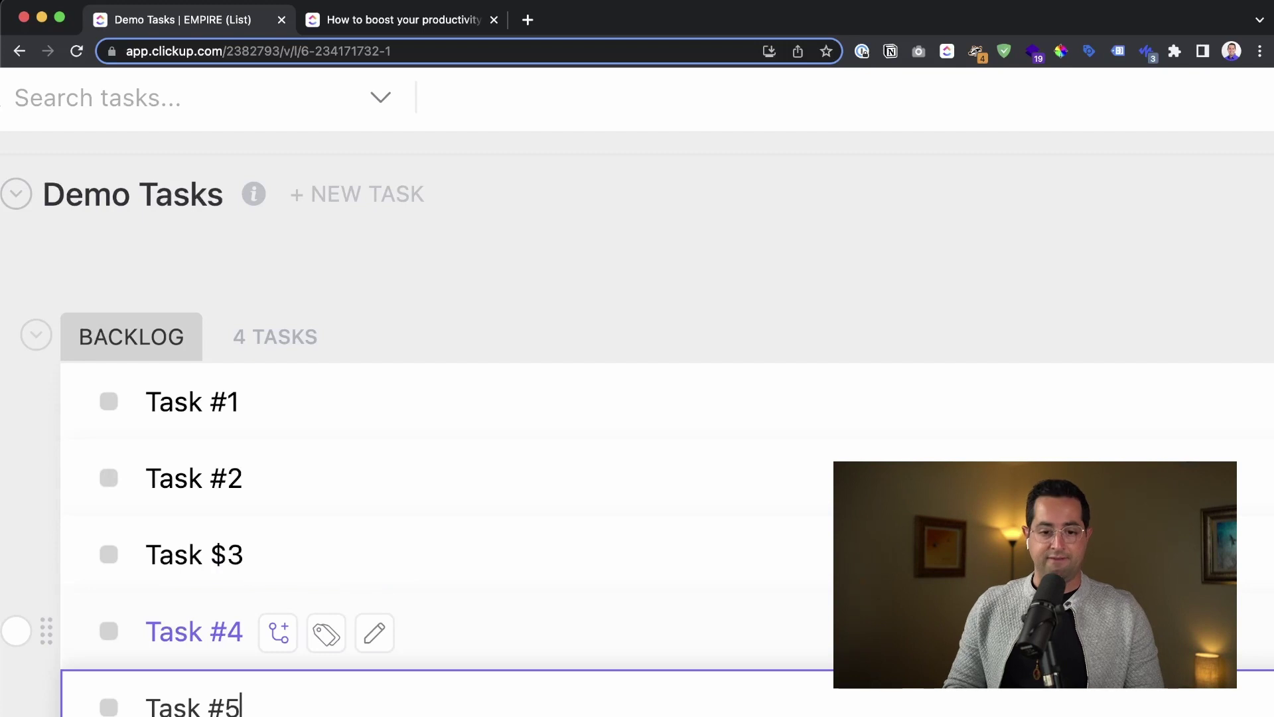
pyautogui.press('Return')
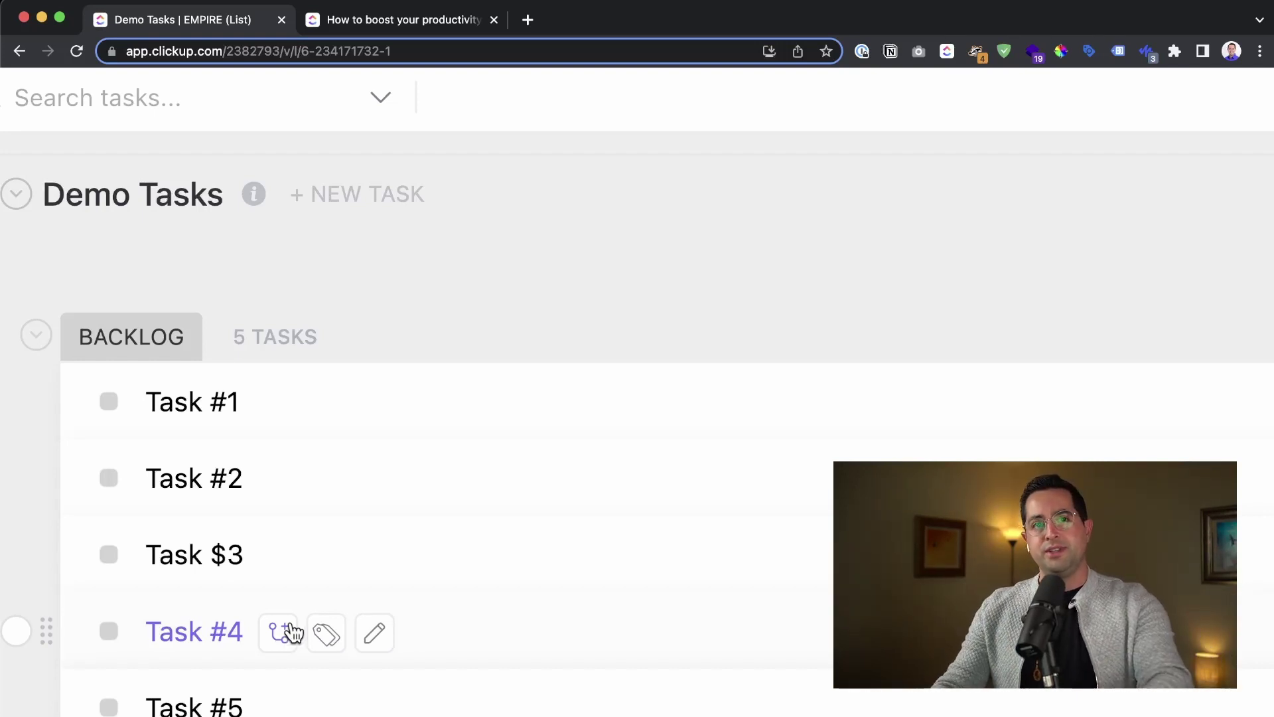
# Switch Demo Tasks to the Board view and examine its status columns from Backlog through Complete
pyautogui.scroll(-1, 294, 633)
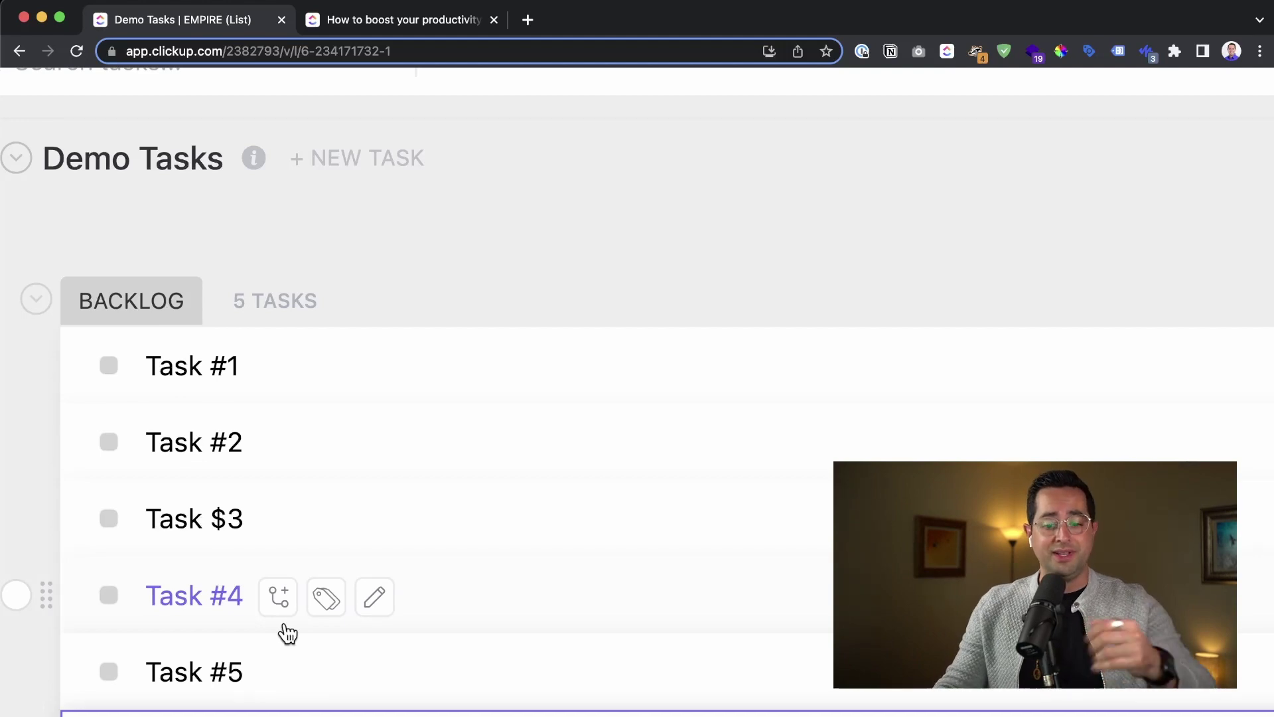
pyautogui.press('super+minus')
pyautogui.press('super+minus')
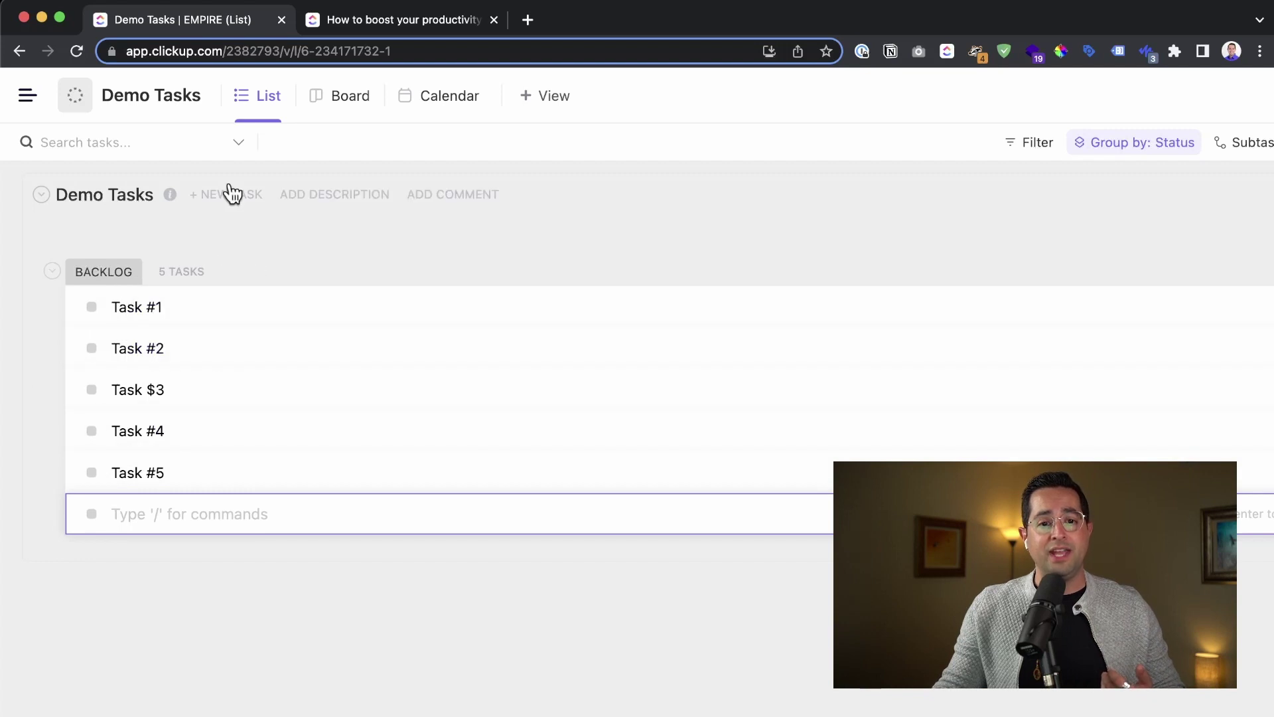
pyautogui.click(333, 103)
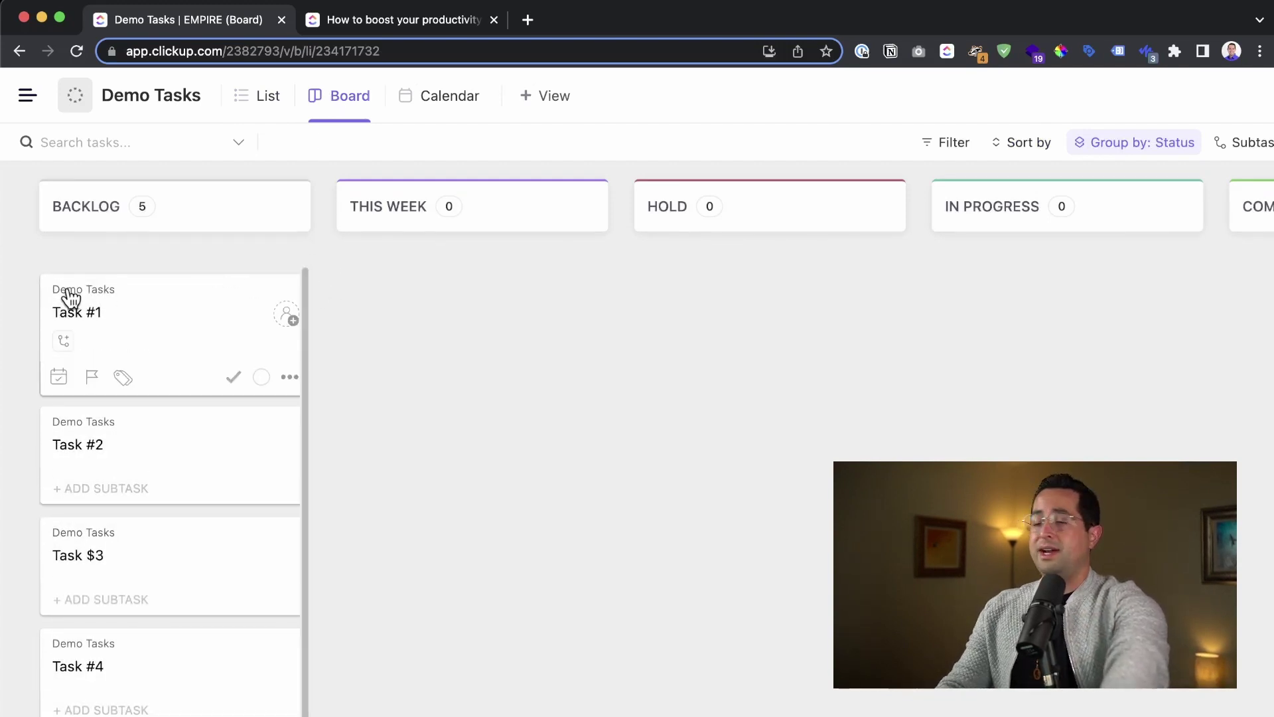
pyautogui.scroll(5, 62, 282)
pyautogui.hscroll(2, 66, 283)
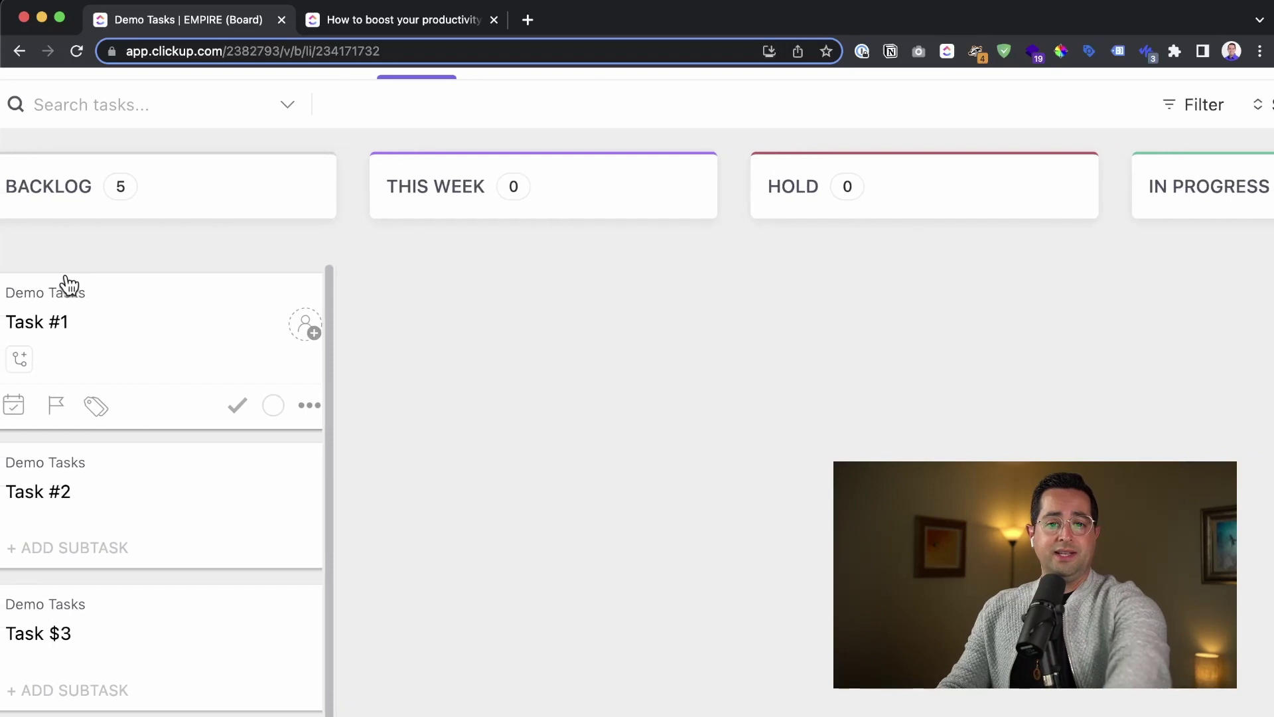
pyautogui.hscroll(5, 69, 285)
pyautogui.hscroll(3, 69, 285)
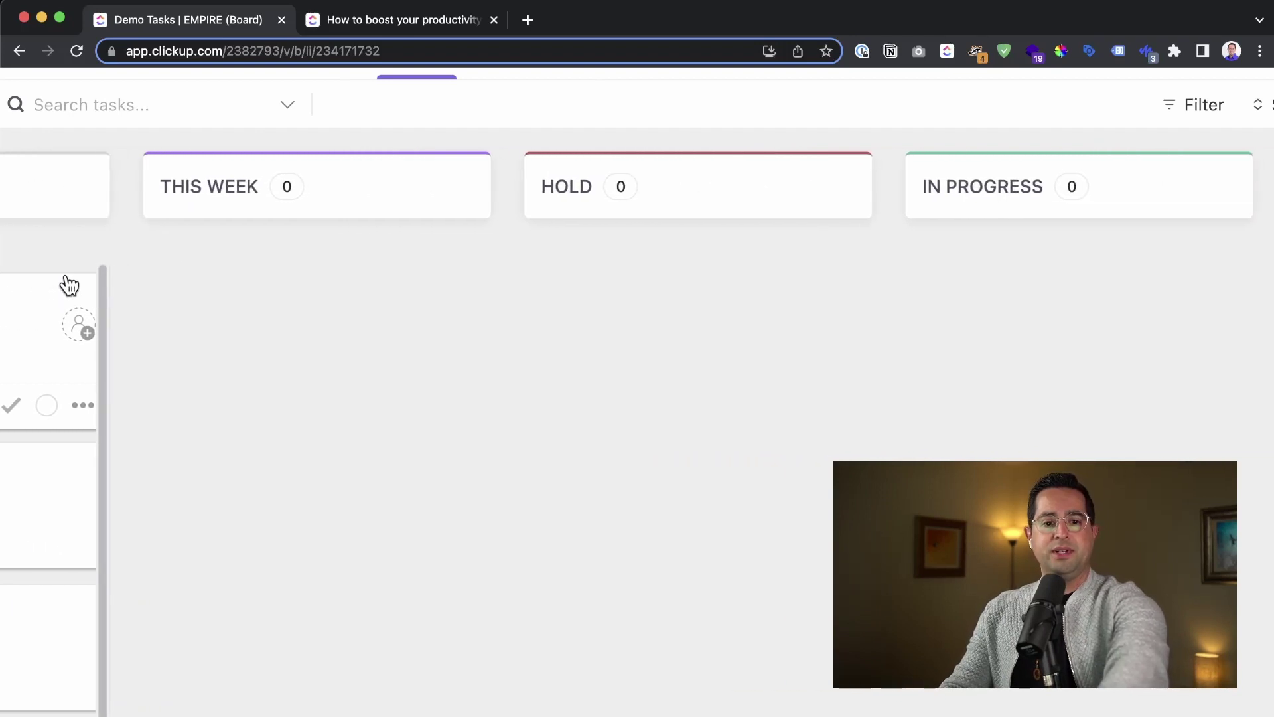
pyautogui.hscroll(1, 69, 286)
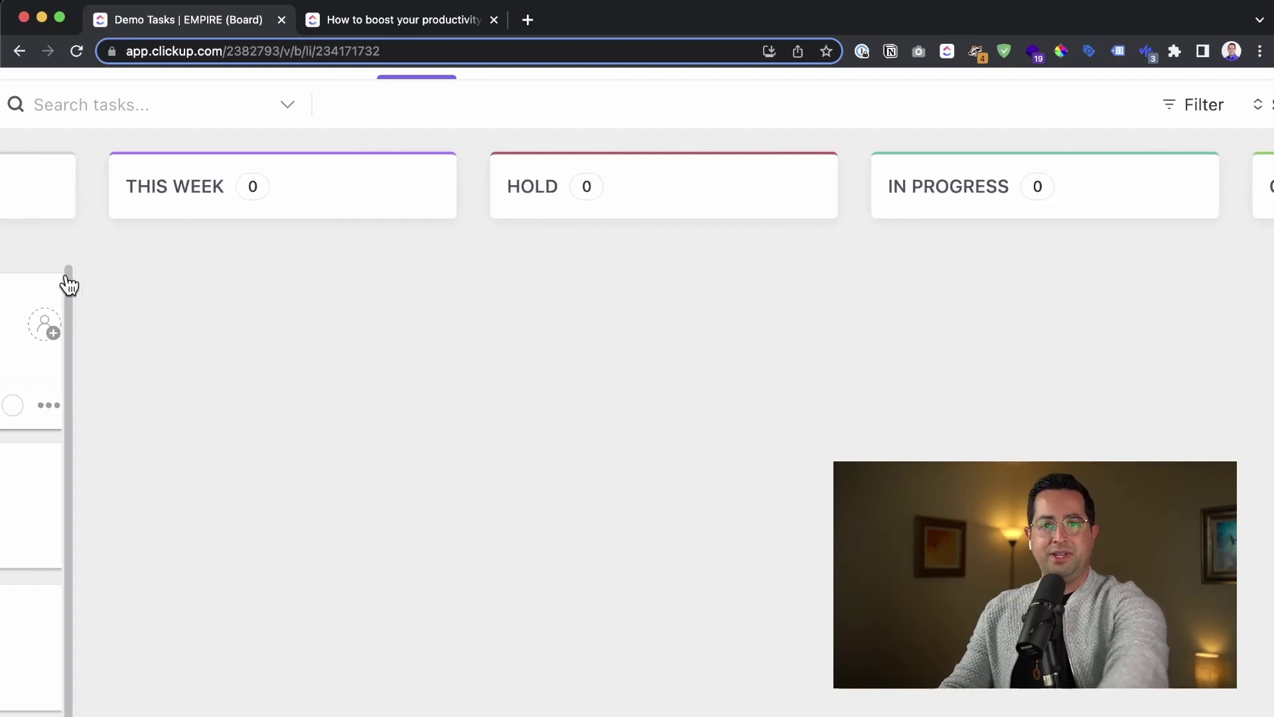
pyautogui.hscroll(5, 69, 286)
pyautogui.hscroll(7, 69, 286)
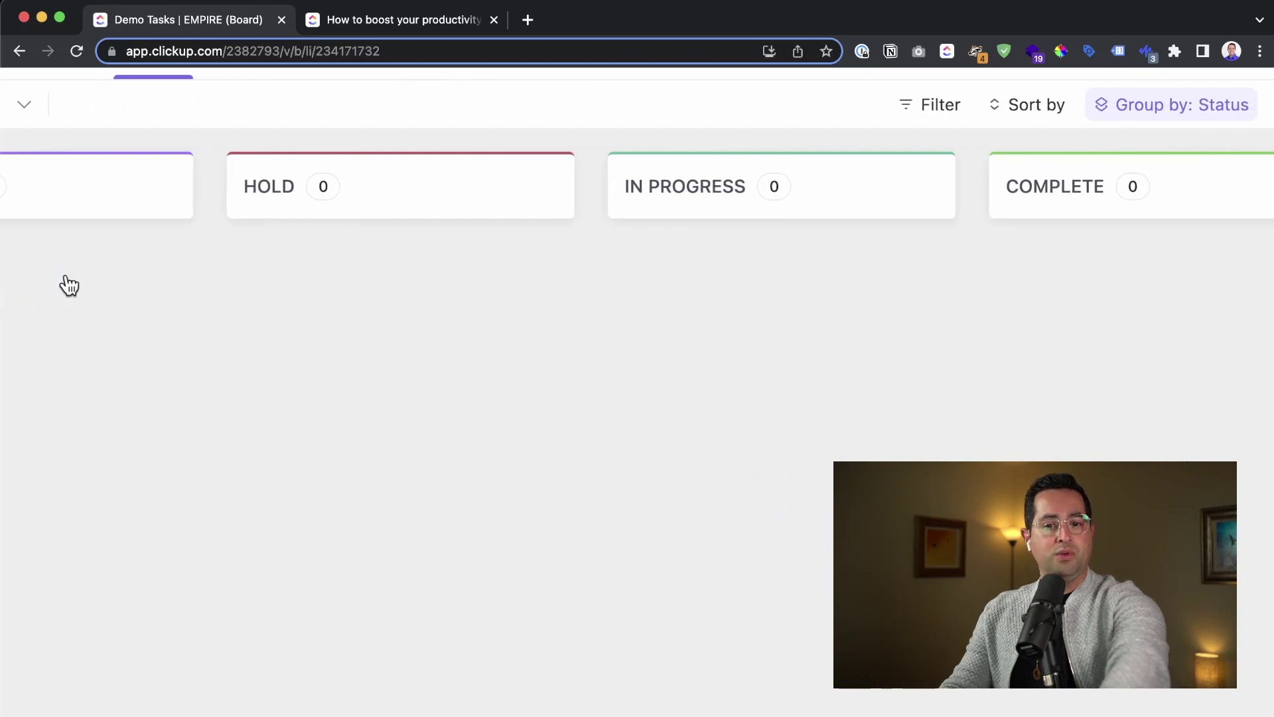
pyautogui.hscroll(5, 66, 274)
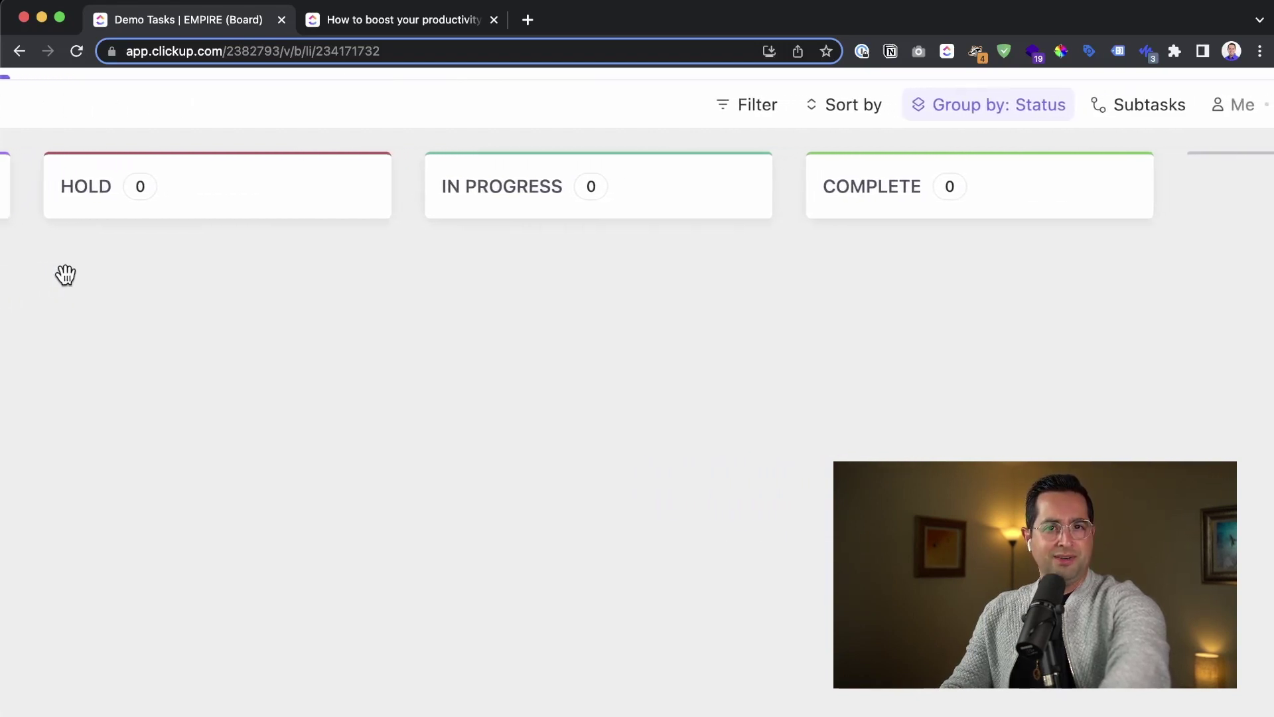
pyautogui.hscroll(1, 69, 285)
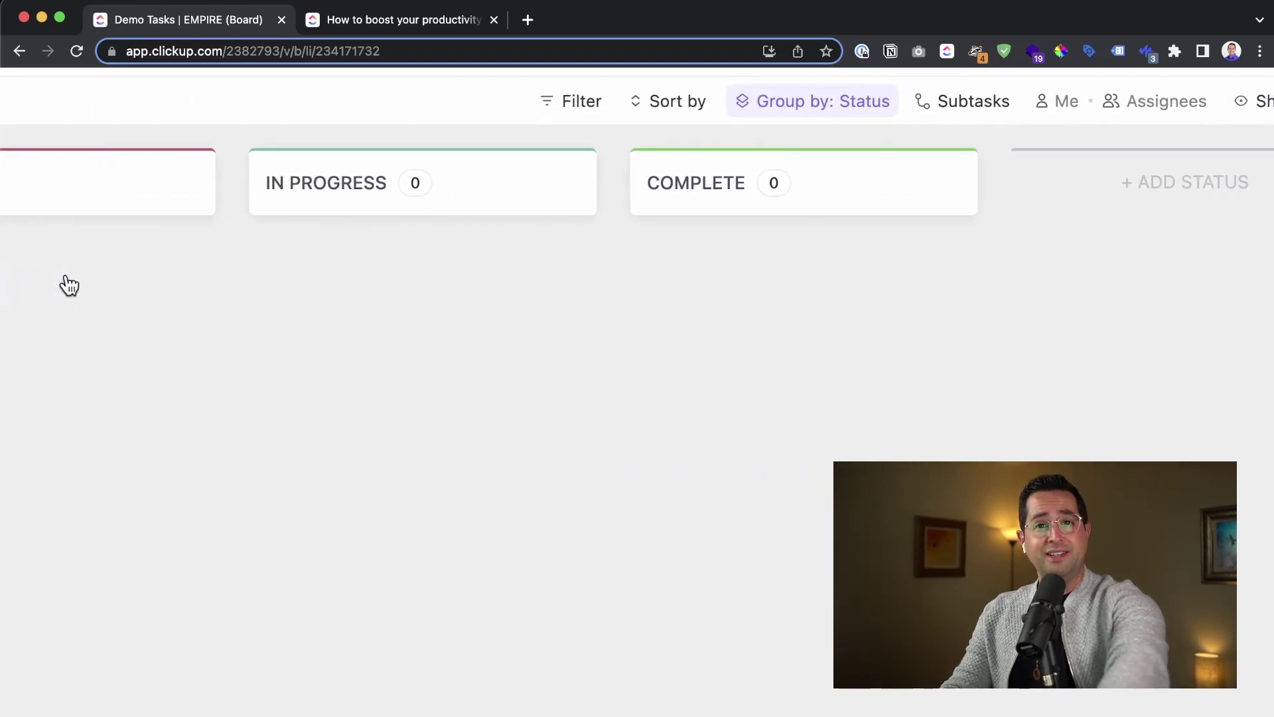
pyautogui.hscroll(-18, 69, 286)
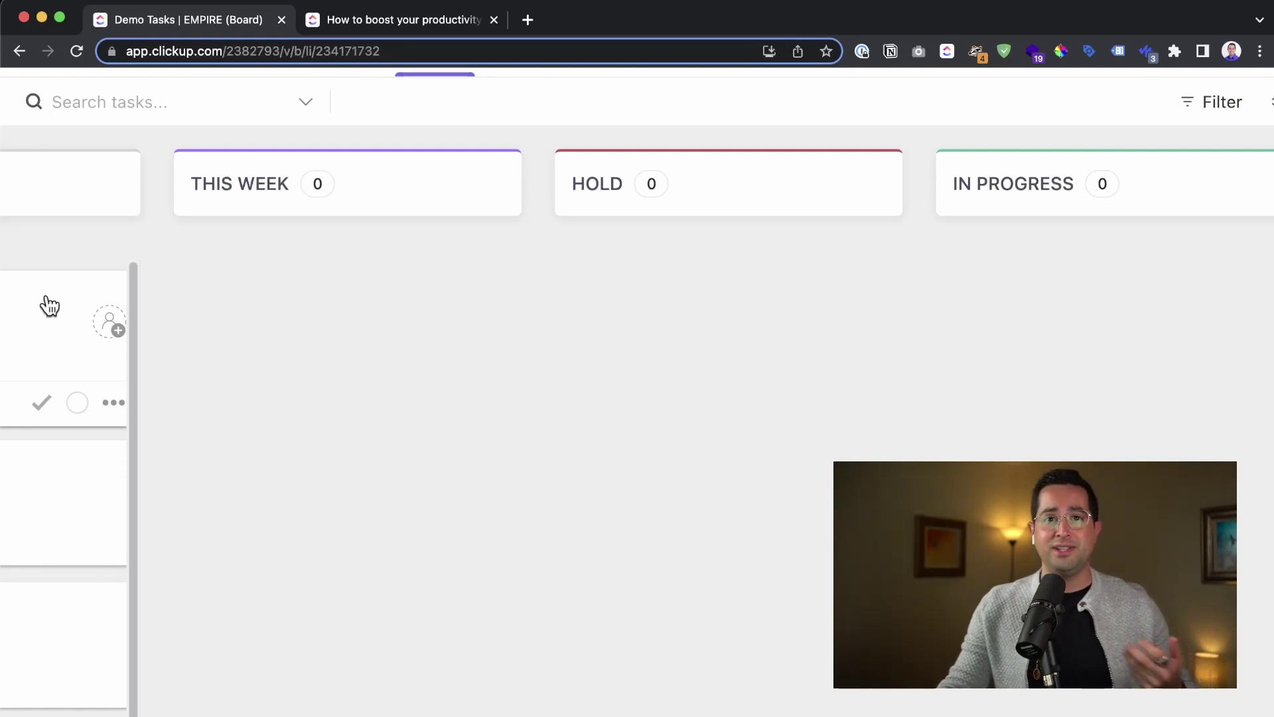
pyautogui.hscroll(-6, 8, 319)
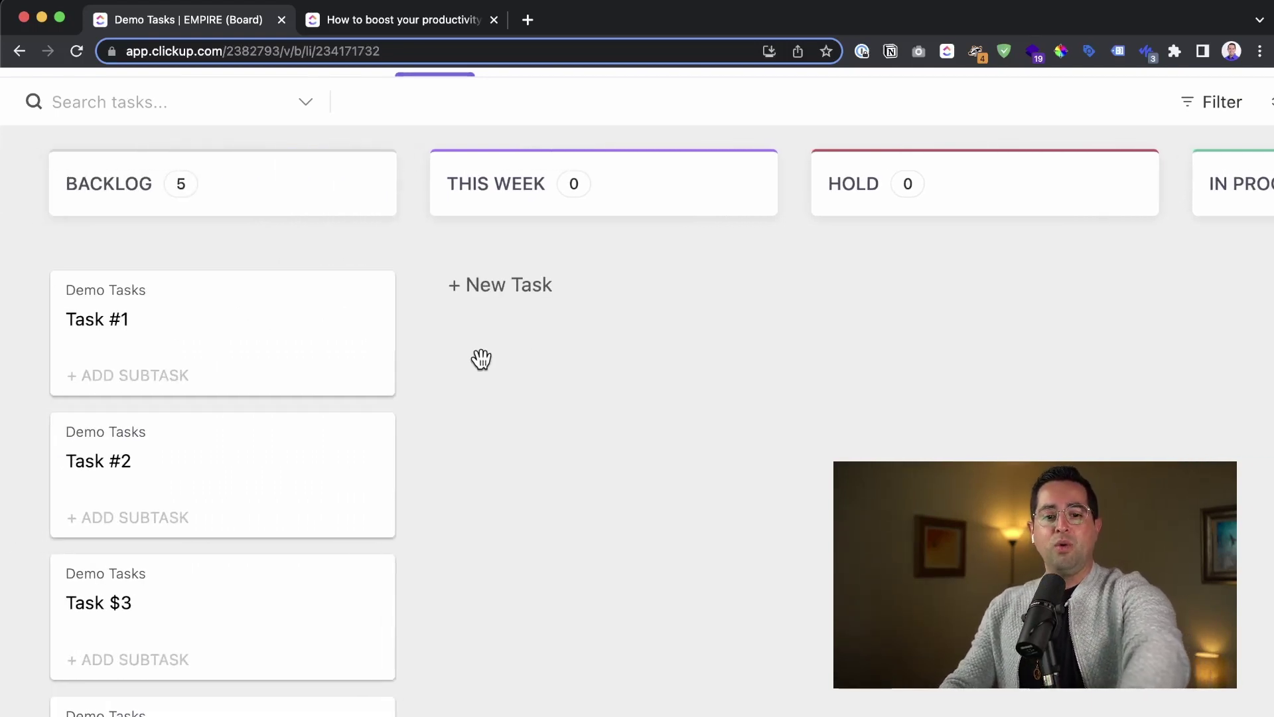
pyautogui.hscroll(1, 479, 372)
pyautogui.hscroll(-1, 478, 382)
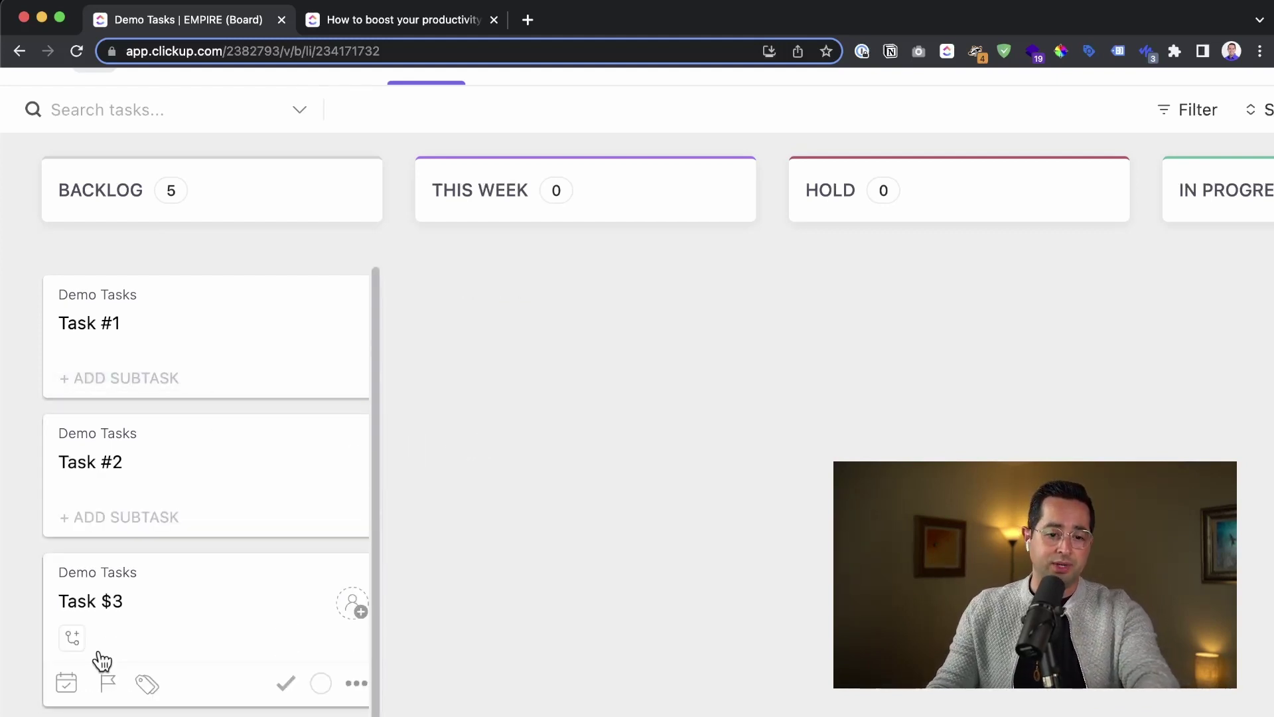
# Move Task #1, Task #2 and Task $3 from the Backlog column to the This Week column, in that order
pyautogui.scroll(-3, 102, 492)
pyautogui.scroll(-5, 113, 551)
pyautogui.scroll(6, 129, 450)
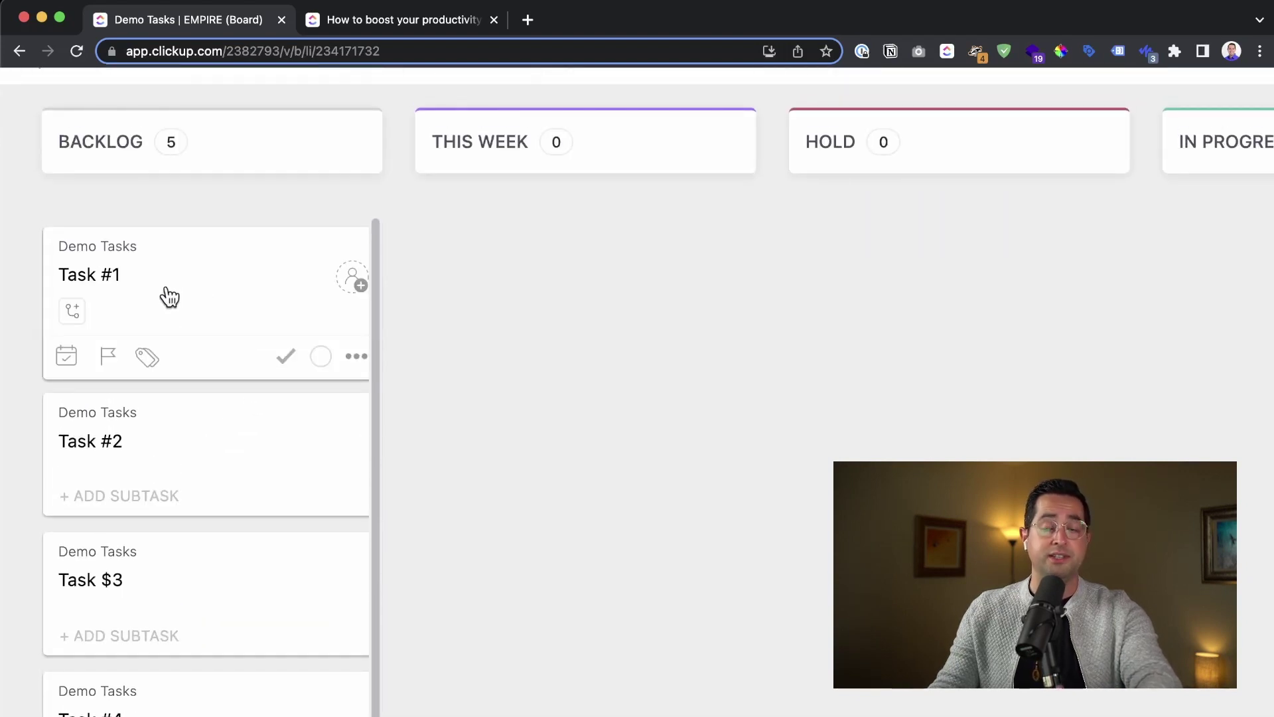
pyautogui.moveTo(166, 296); pyautogui.dragTo(517, 267)
pyautogui.moveTo(225, 305); pyautogui.dragTo(498, 412)
pyautogui.moveTo(156, 319); pyautogui.dragTo(523, 540)
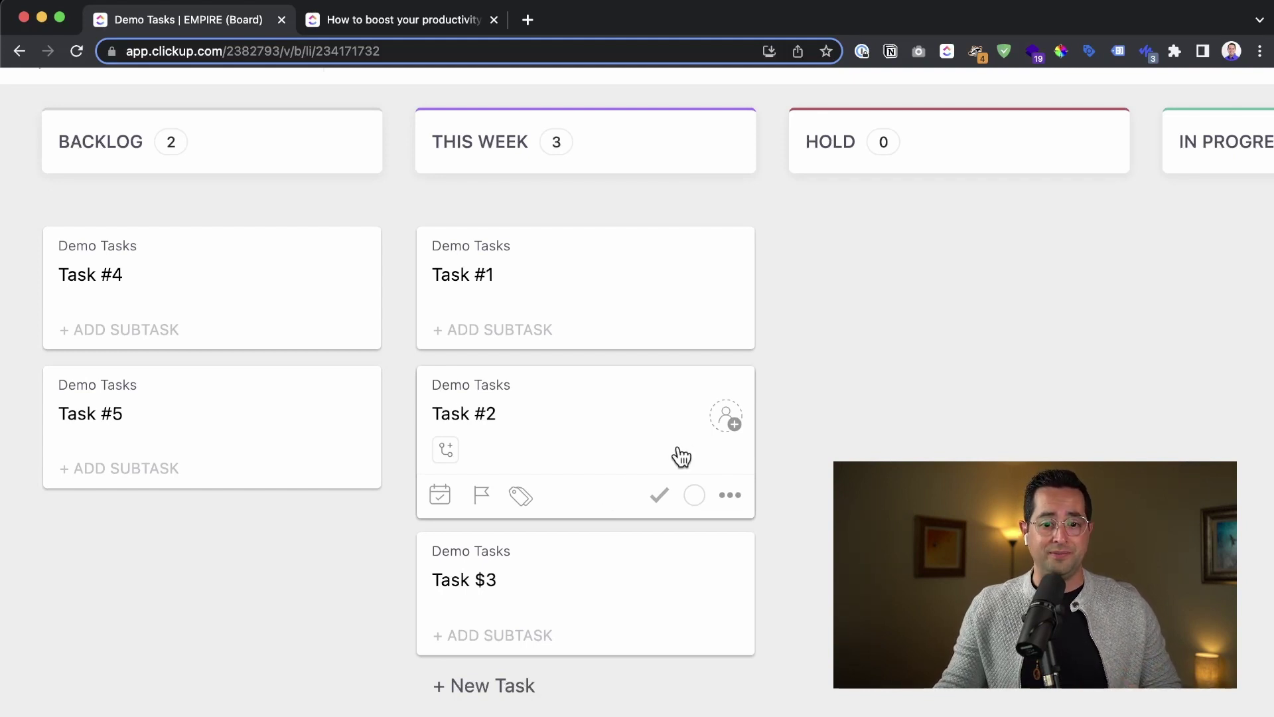
# In the Calendar view, schedule unscheduled Task #1 and Task #2 on Thursday, October 27, and Task $3 on the Friday right after
pyautogui.press('super+0')
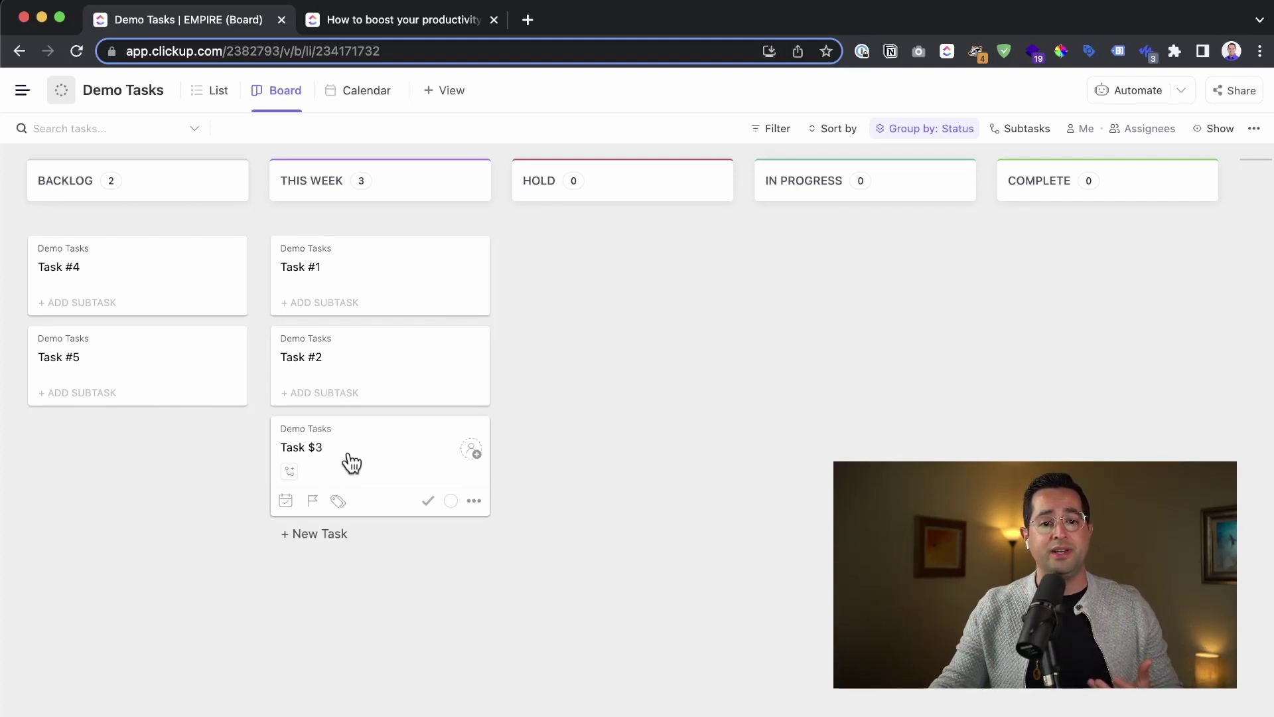
pyautogui.click(375, 100)
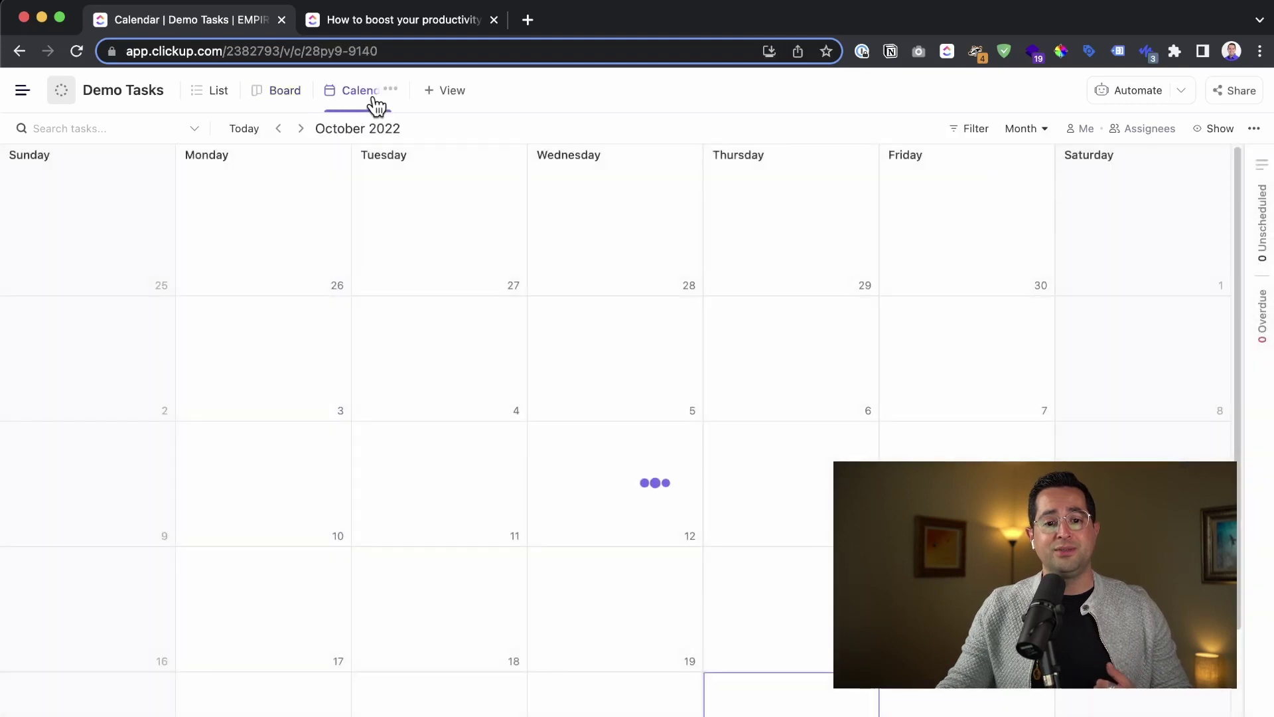
pyautogui.scroll(-3, 730, 488)
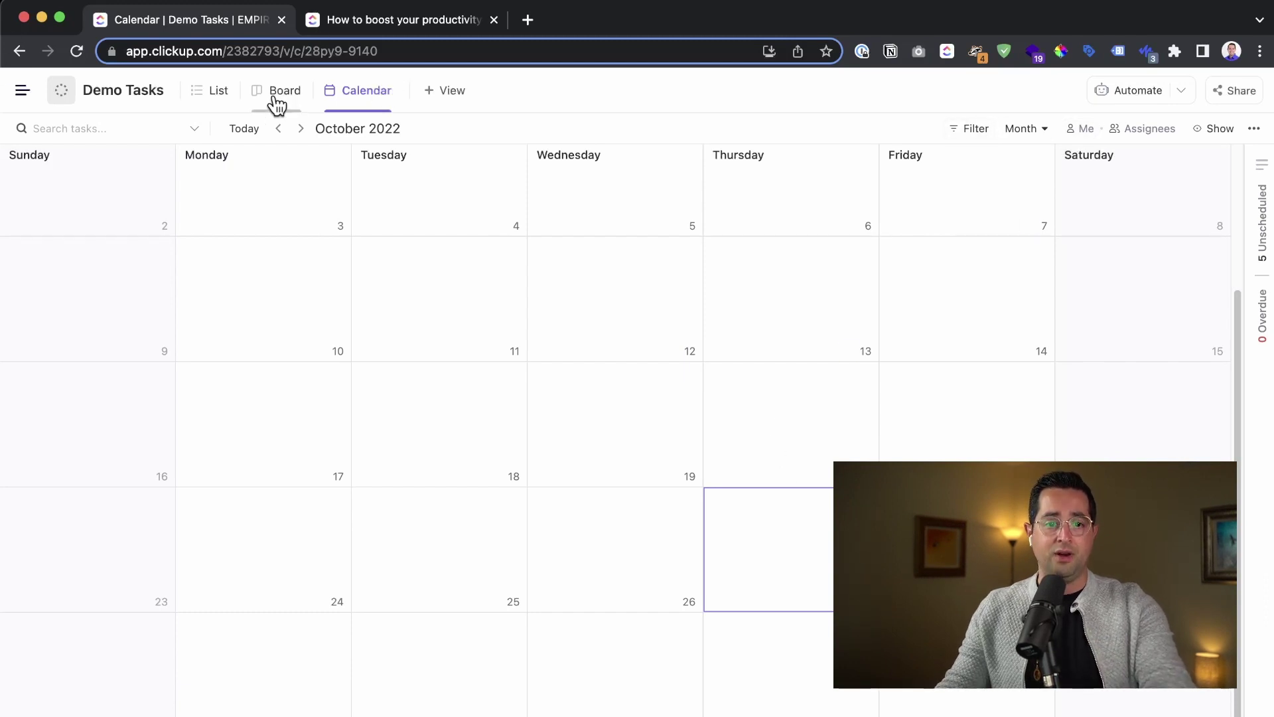
pyautogui.click(1263, 269)
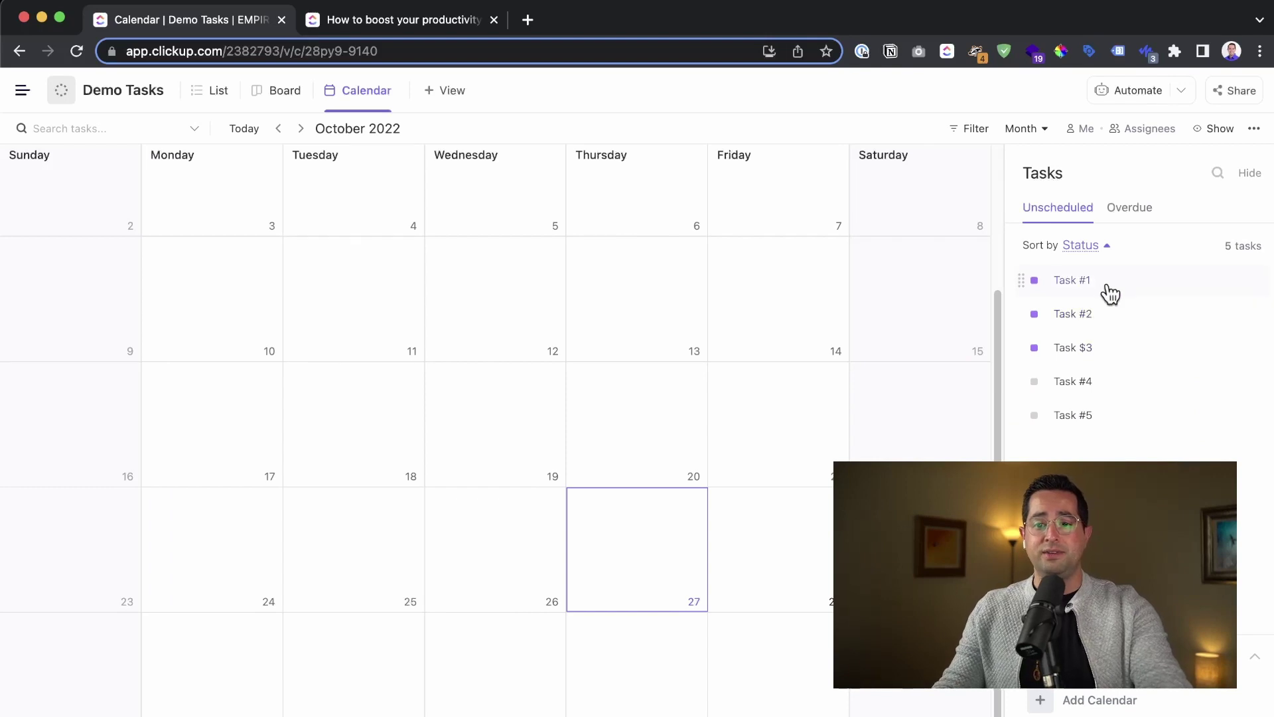
pyautogui.moveTo(1105, 289); pyautogui.dragTo(683, 531)
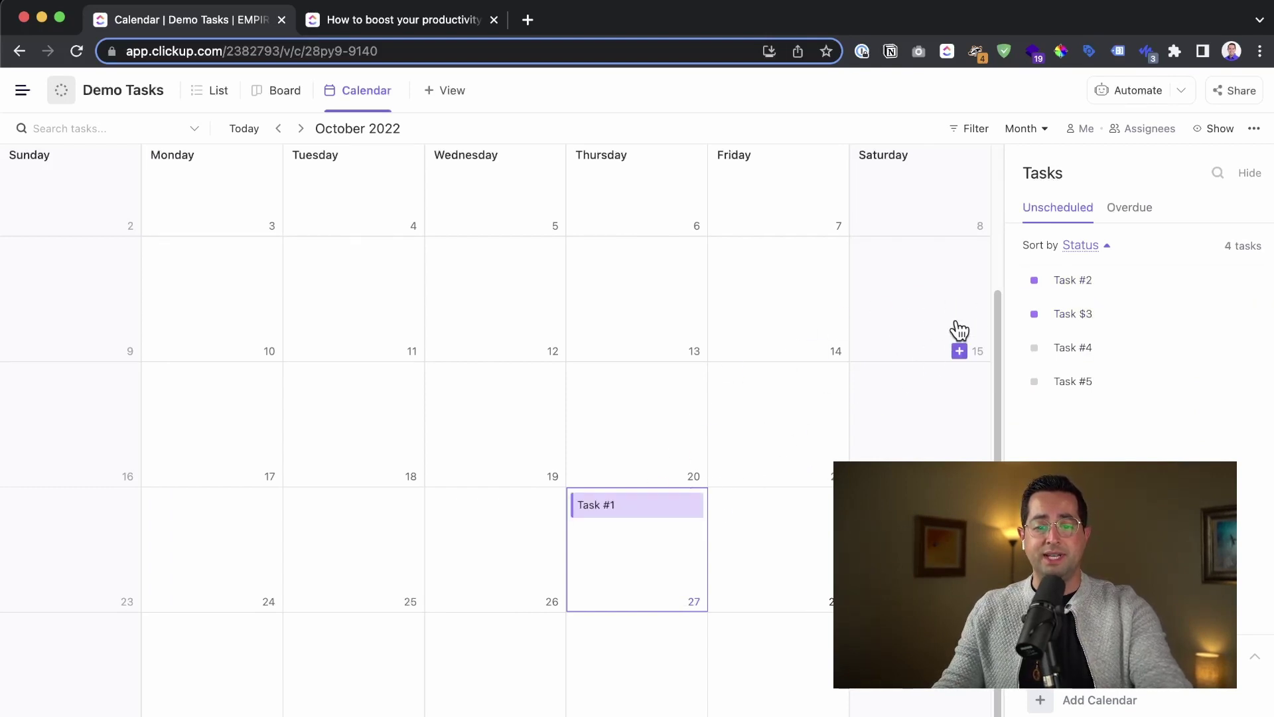
pyautogui.moveTo(1070, 286); pyautogui.dragTo(805, 524)
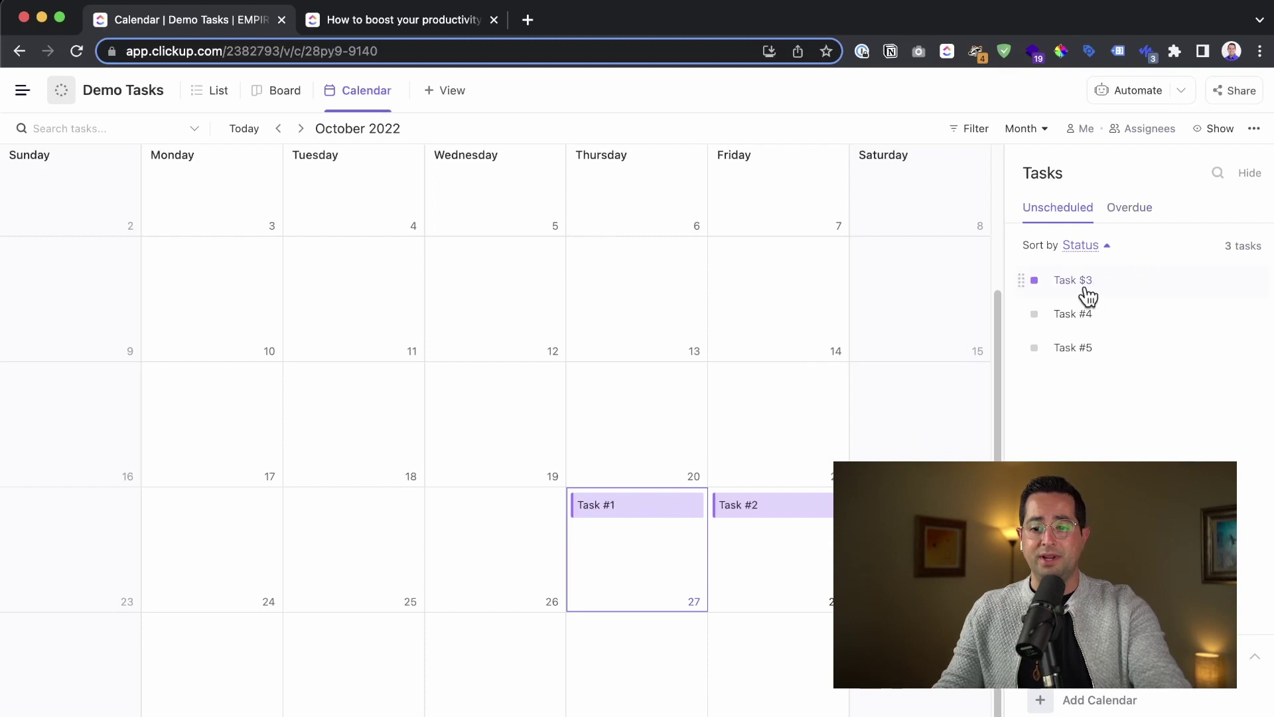
pyautogui.moveTo(782, 508); pyautogui.dragTo(664, 540)
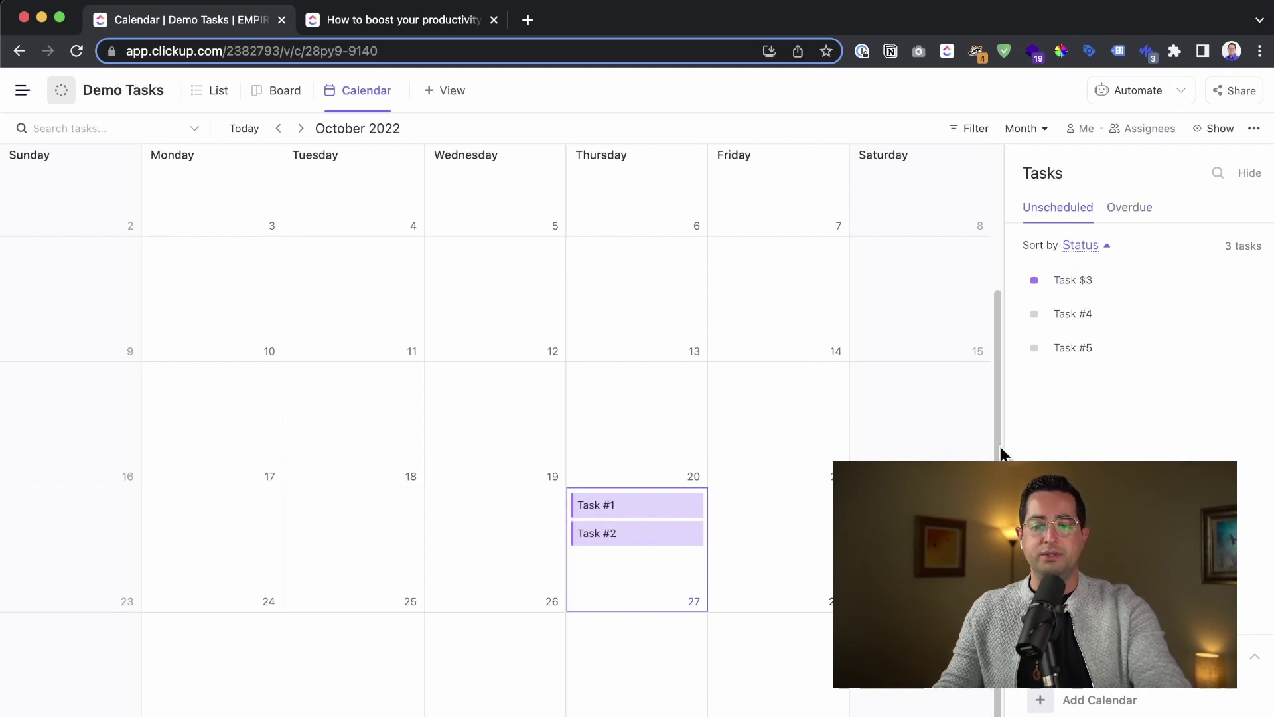
pyautogui.moveTo(1122, 279); pyautogui.dragTo(795, 520)
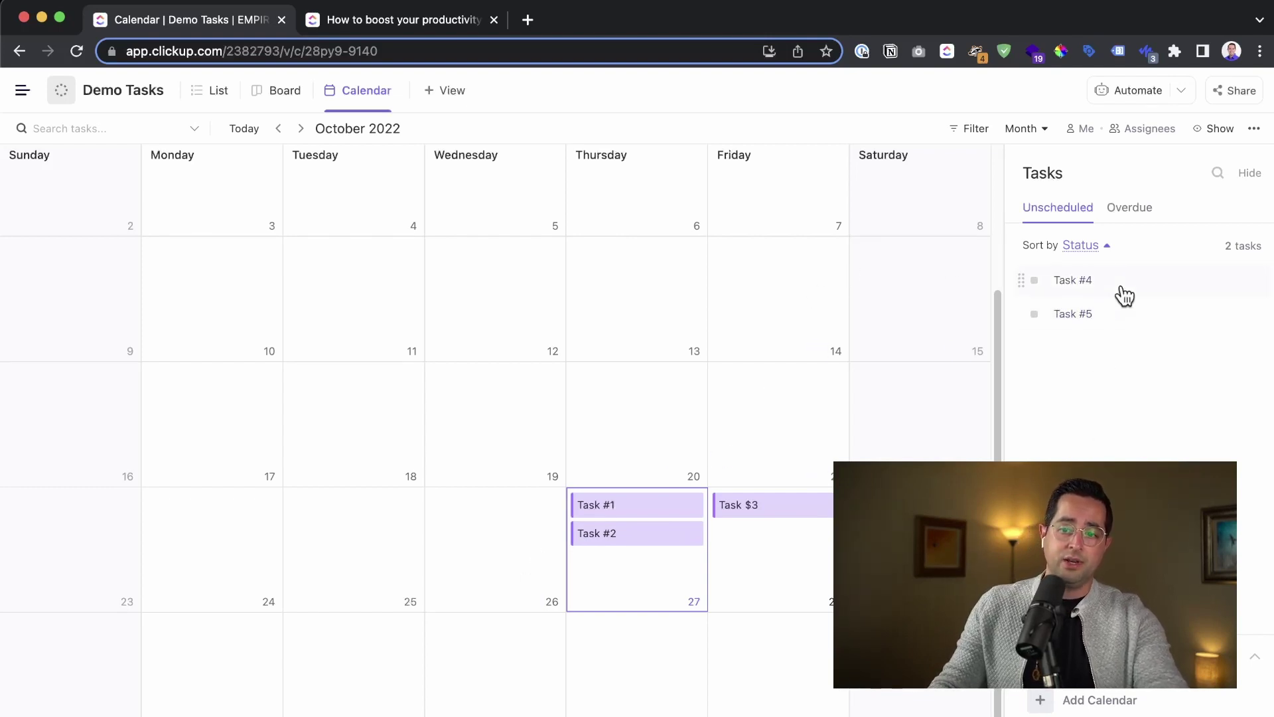
pyautogui.click(1249, 174)
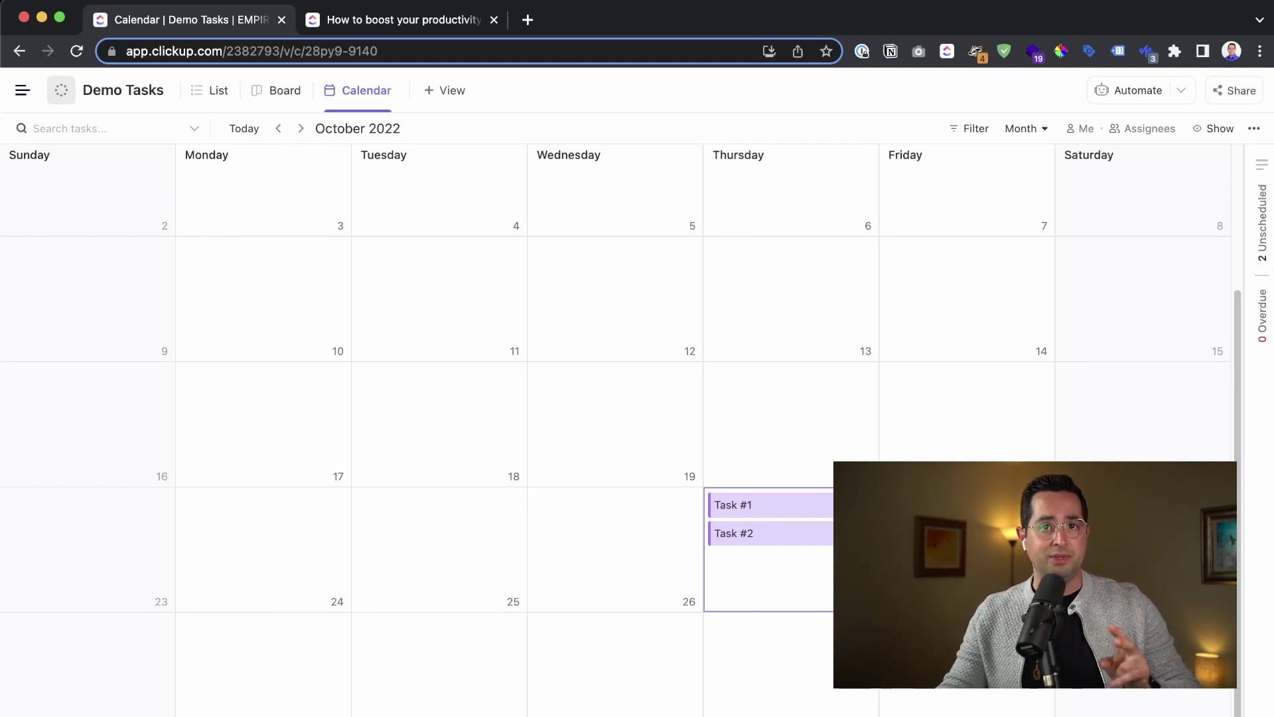
# In the day view of Thursday, Oct 27, time-block Task #2 at 9:00pm-10:00pm and Task #1 at 10:00pm-11:00pm
pyautogui.click(768, 540)
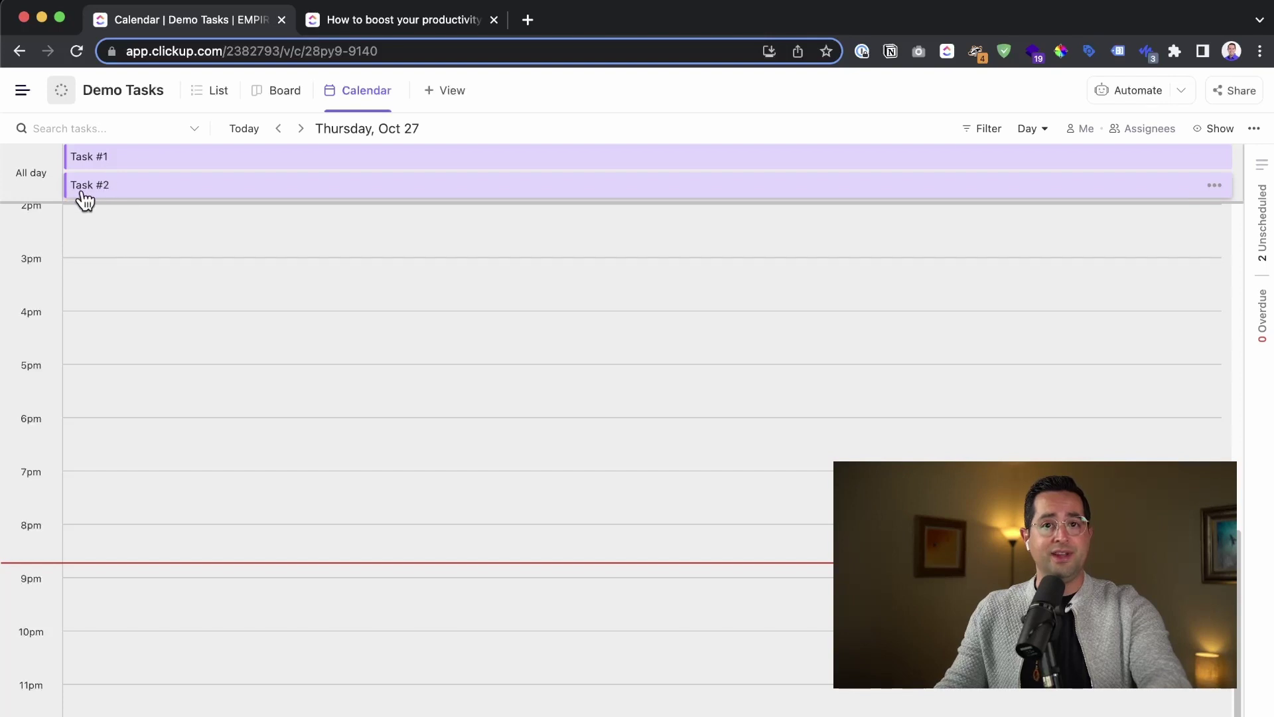
pyautogui.scroll(5, 73, 166)
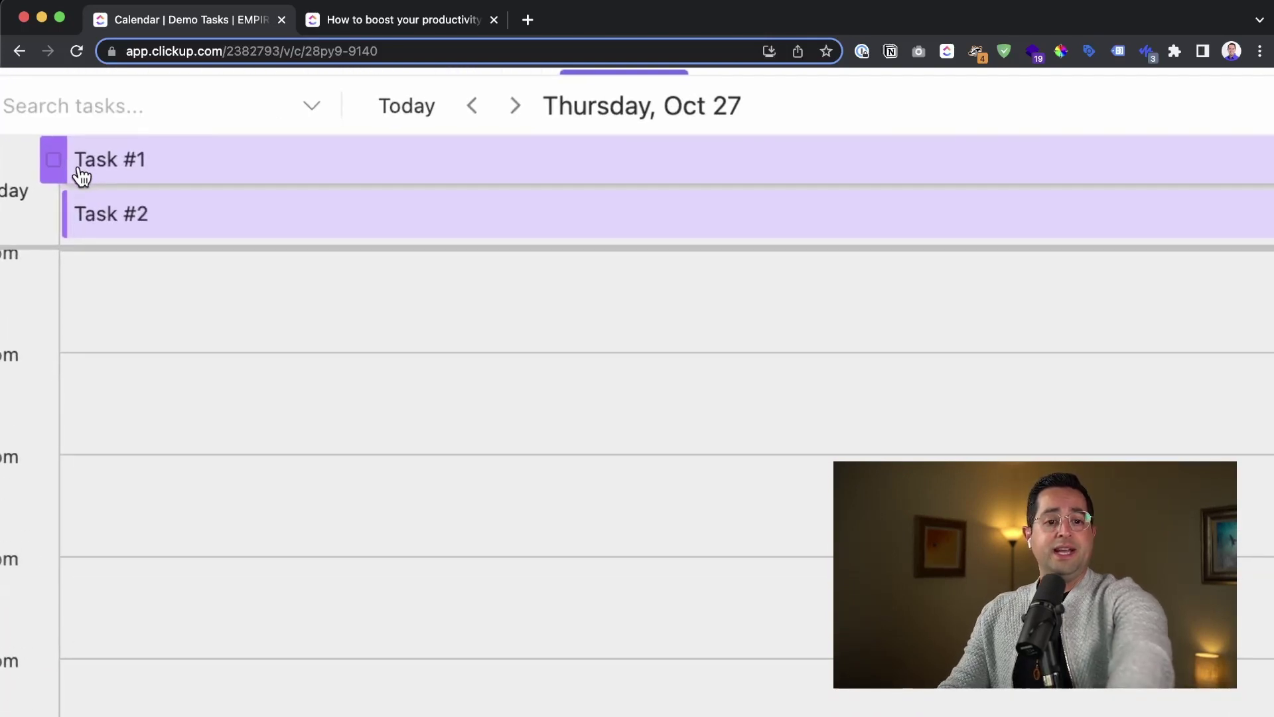
pyautogui.scroll(-1, 81, 176)
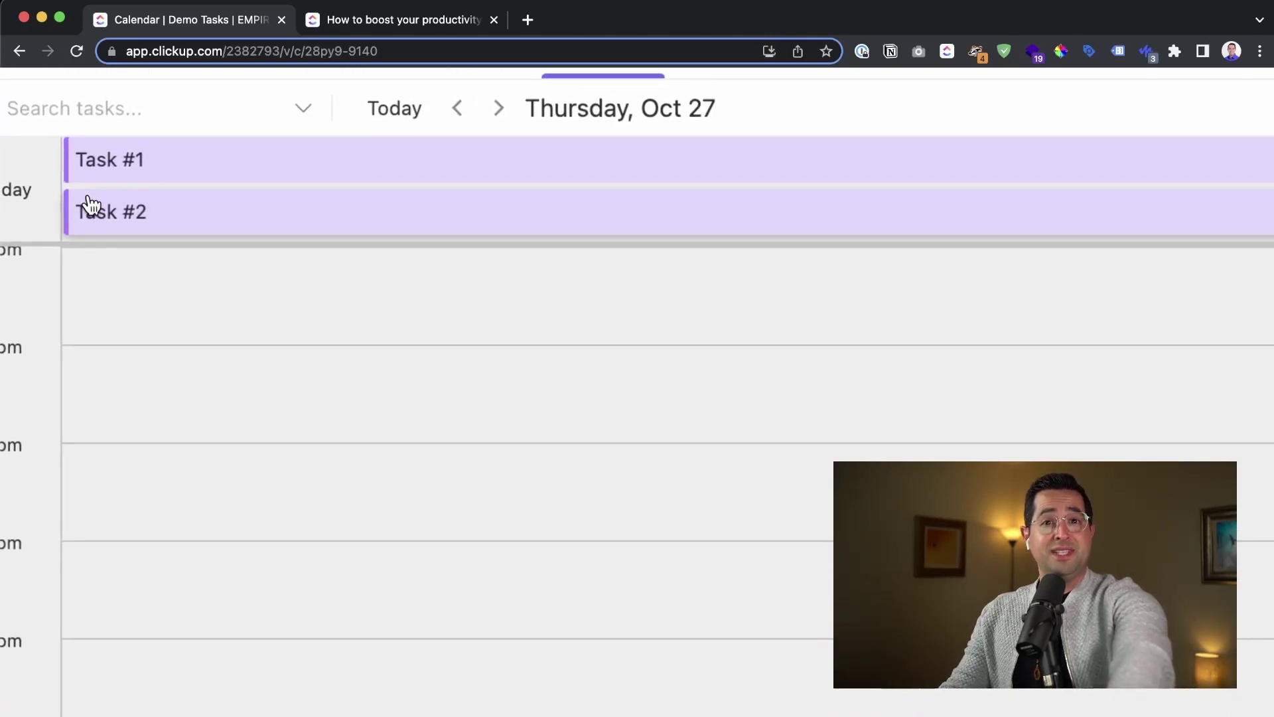
pyautogui.scroll(-5, 91, 206)
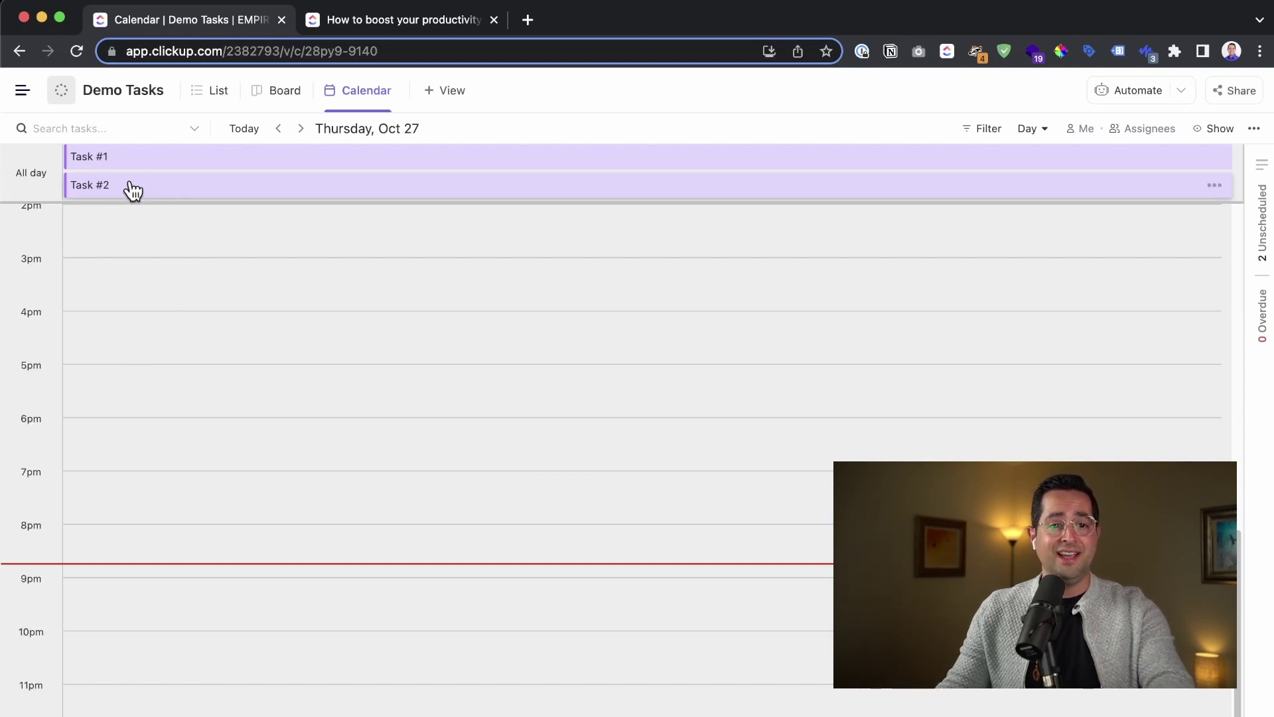
pyautogui.moveTo(131, 191); pyautogui.dragTo(362, 589)
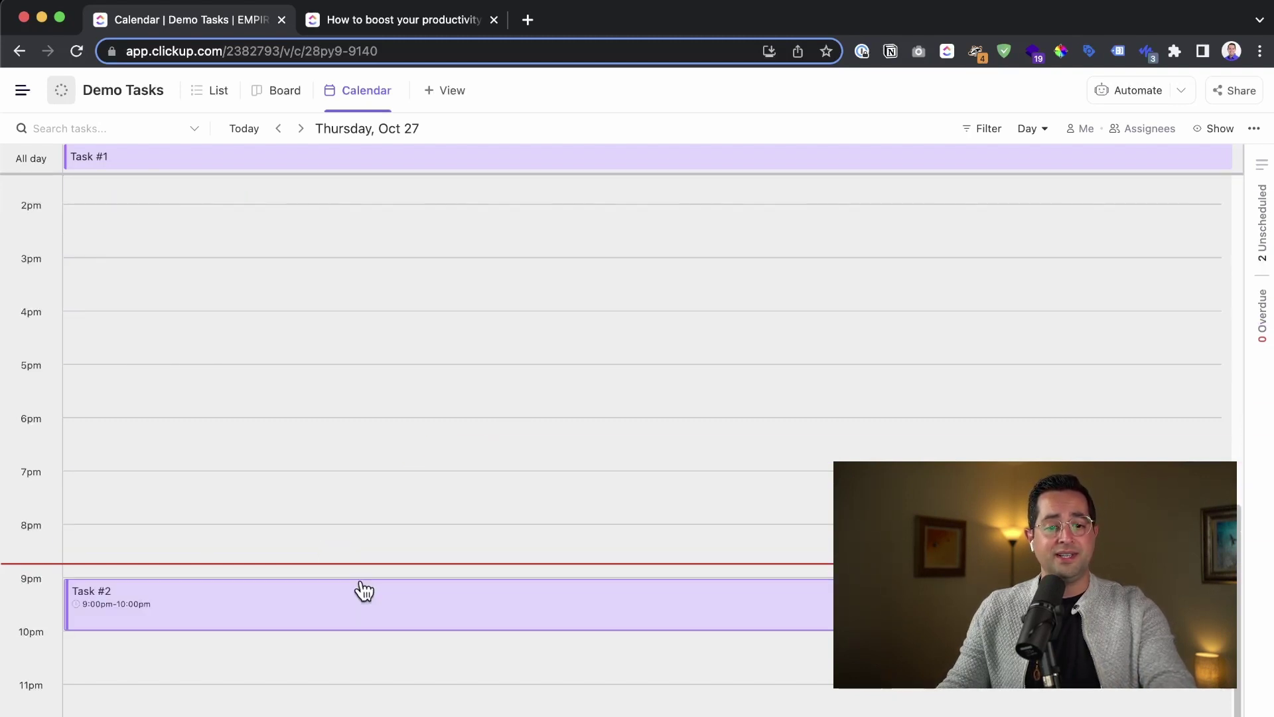
pyautogui.moveTo(101, 168); pyautogui.dragTo(285, 646)
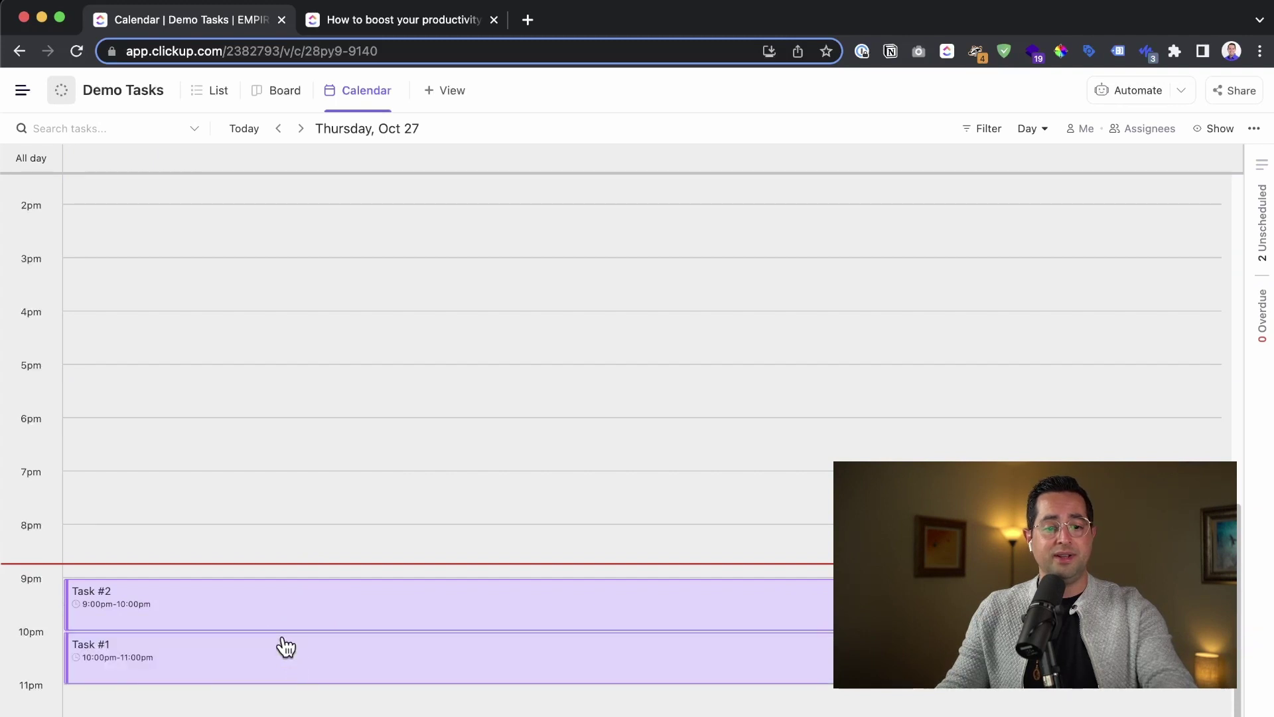
# Swap the order of the time blocks, placing Task #1 at 8:45pm-9:45pm and Task #2 at 10:00pm-11:00pm
pyautogui.moveTo(93, 663); pyautogui.dragTo(150, 643)
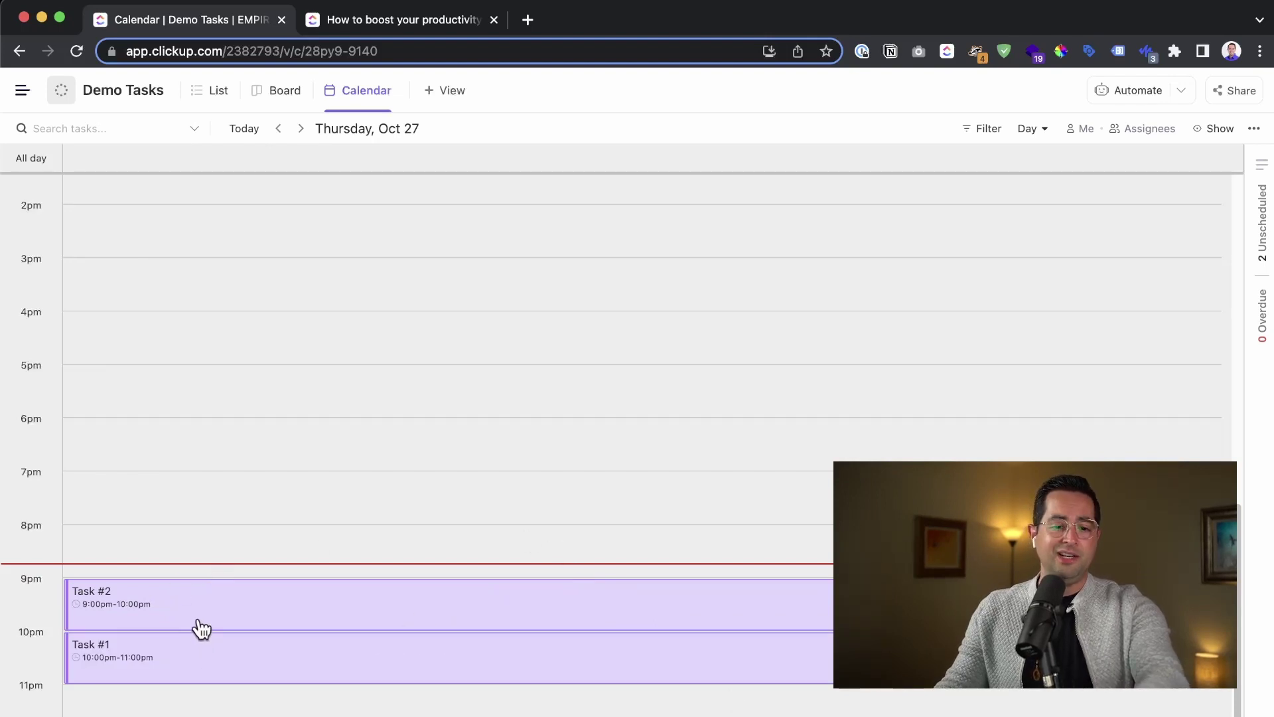
pyautogui.moveTo(177, 657); pyautogui.dragTo(188, 595)
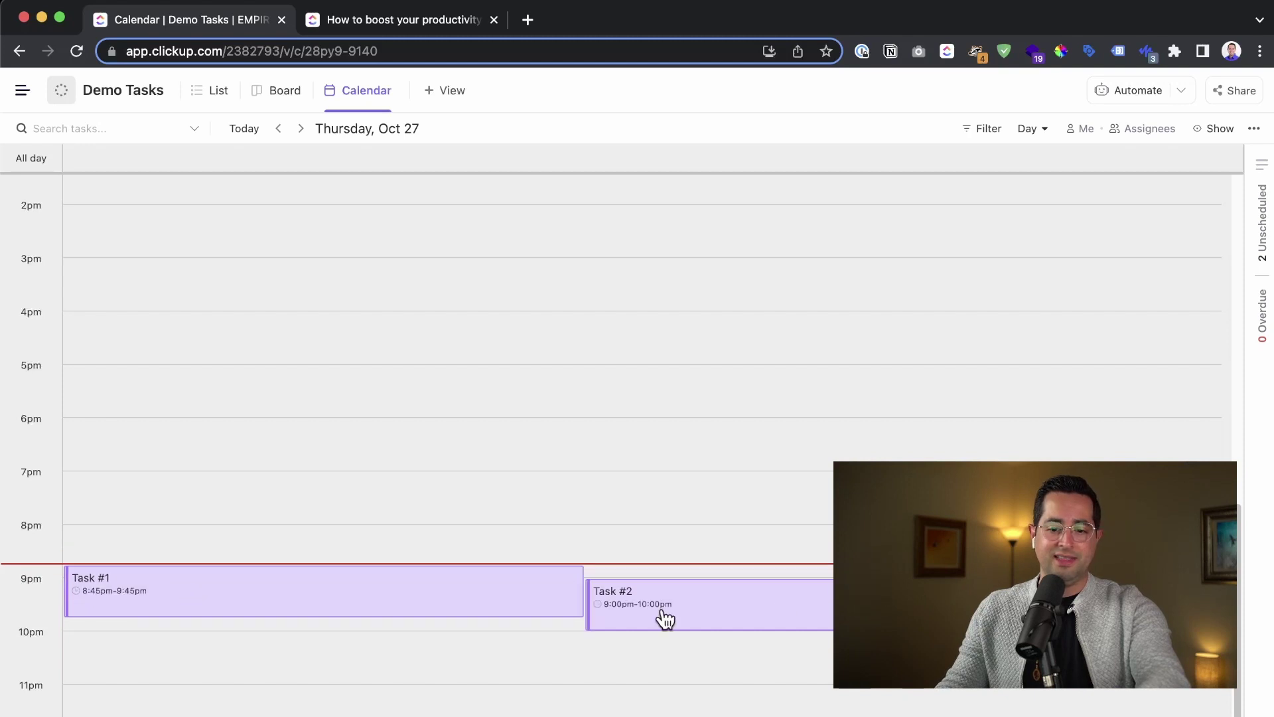
pyautogui.moveTo(663, 617); pyautogui.dragTo(654, 655)
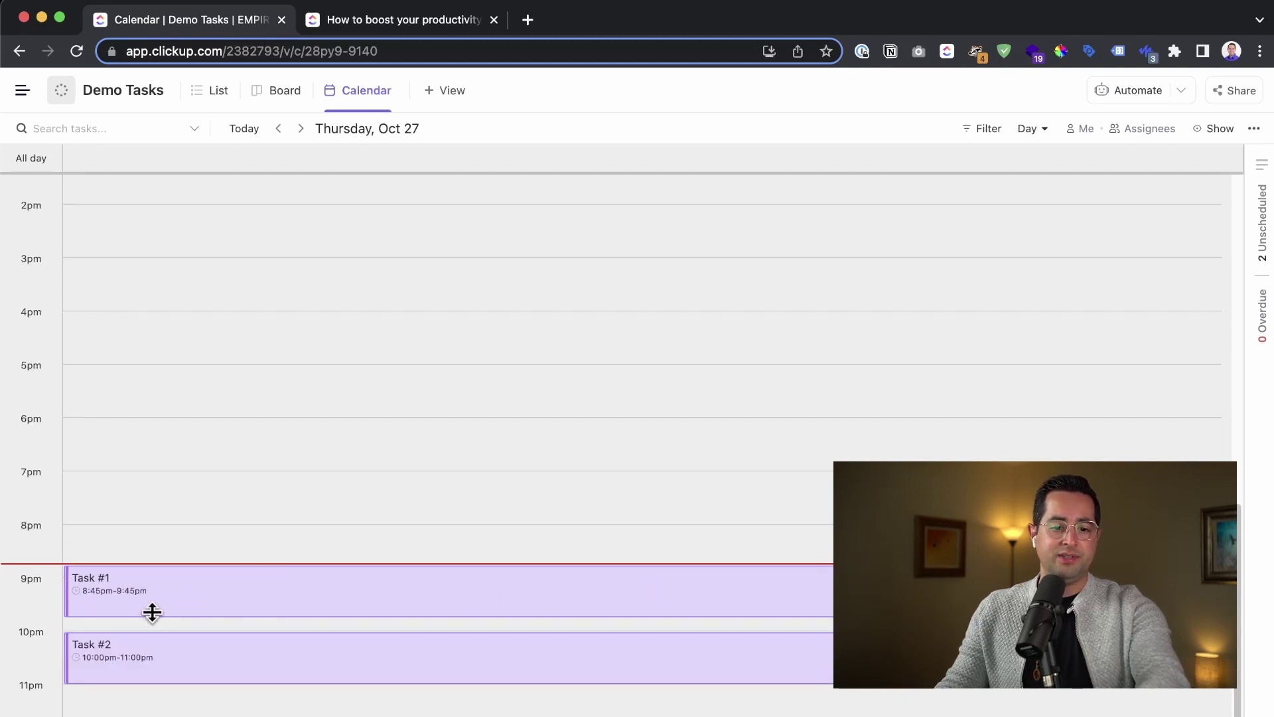
# Set the Task #1 block to 9:00pm-9:30pm and the Task #2 block directly after it at 9:30pm-10:45pm
pyautogui.moveTo(150, 614)
pyautogui.mouseDown()
pyautogui.moveTo(165, 592)
pyautogui.moveTo(151, 604)
pyautogui.mouseUp()
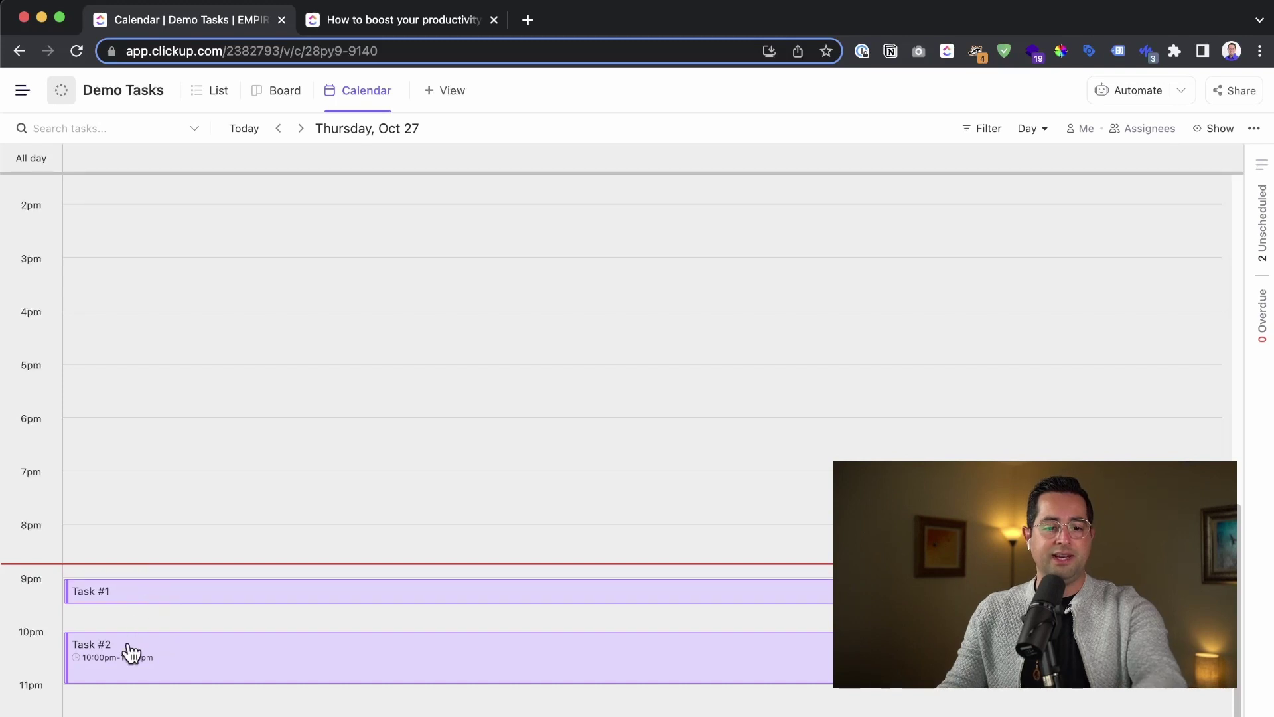
pyautogui.moveTo(126, 662); pyautogui.dragTo(139, 631)
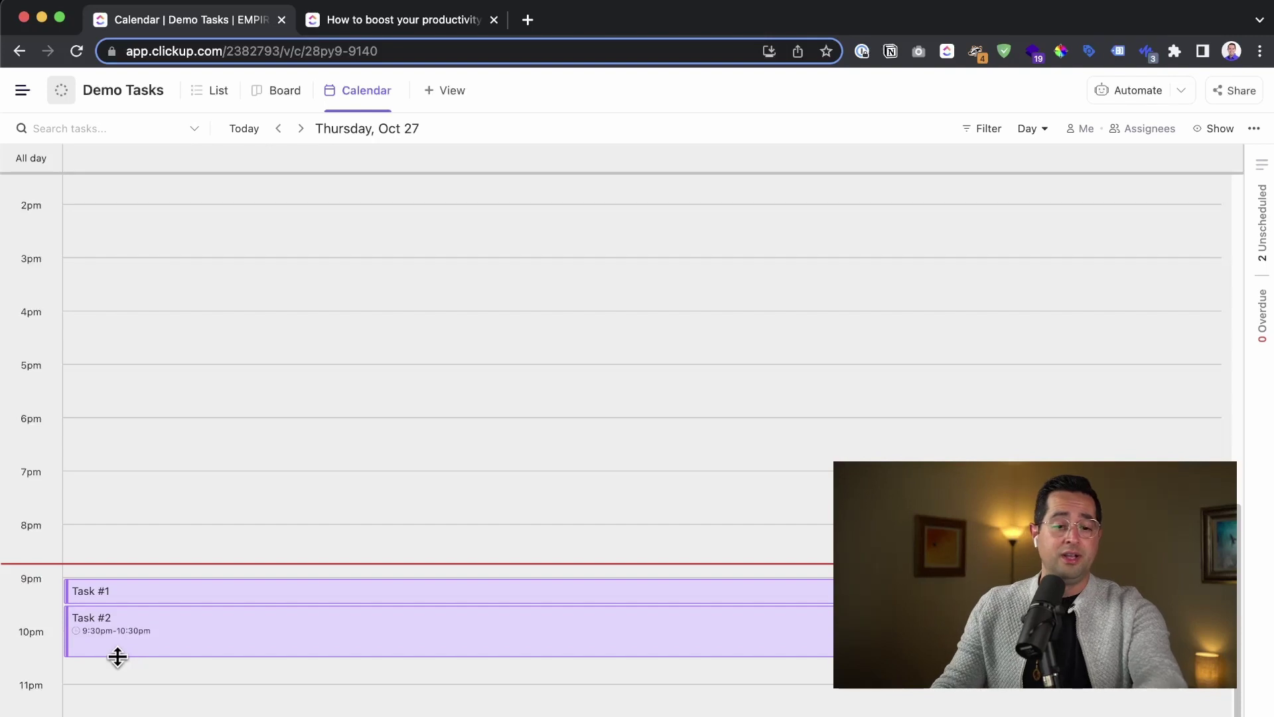
pyautogui.moveTo(118, 657); pyautogui.dragTo(113, 670)
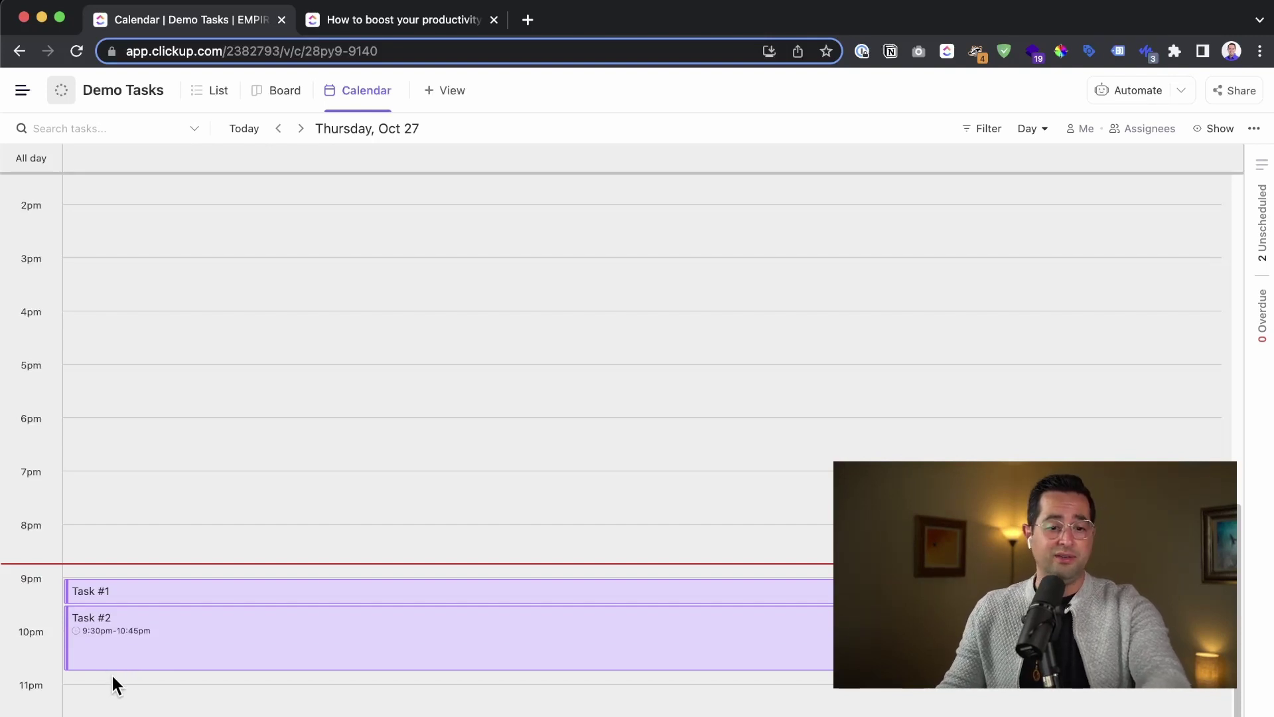
# Try Task #2 at 9:15pm-10:15pm, overlapping Task #1, and put its block back at 9:30pm-10:45pm
pyautogui.moveTo(103, 669); pyautogui.dragTo(120, 627)
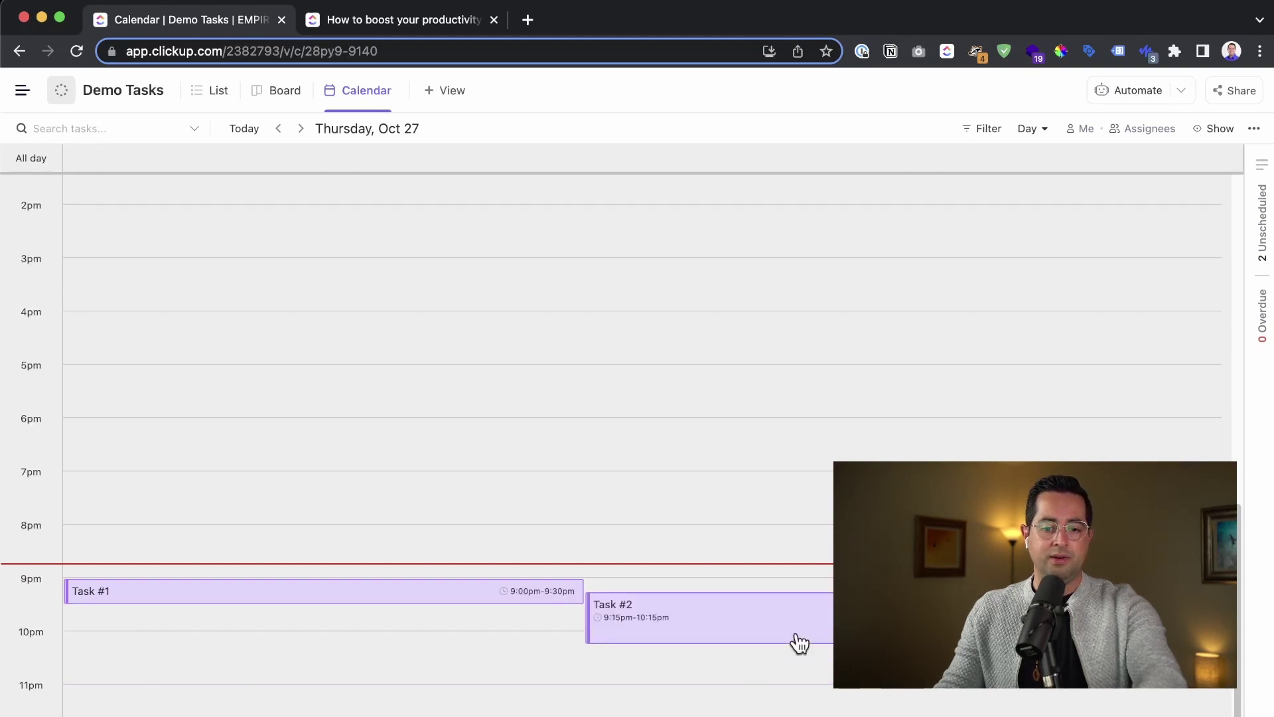
pyautogui.moveTo(808, 620); pyautogui.dragTo(807, 629)
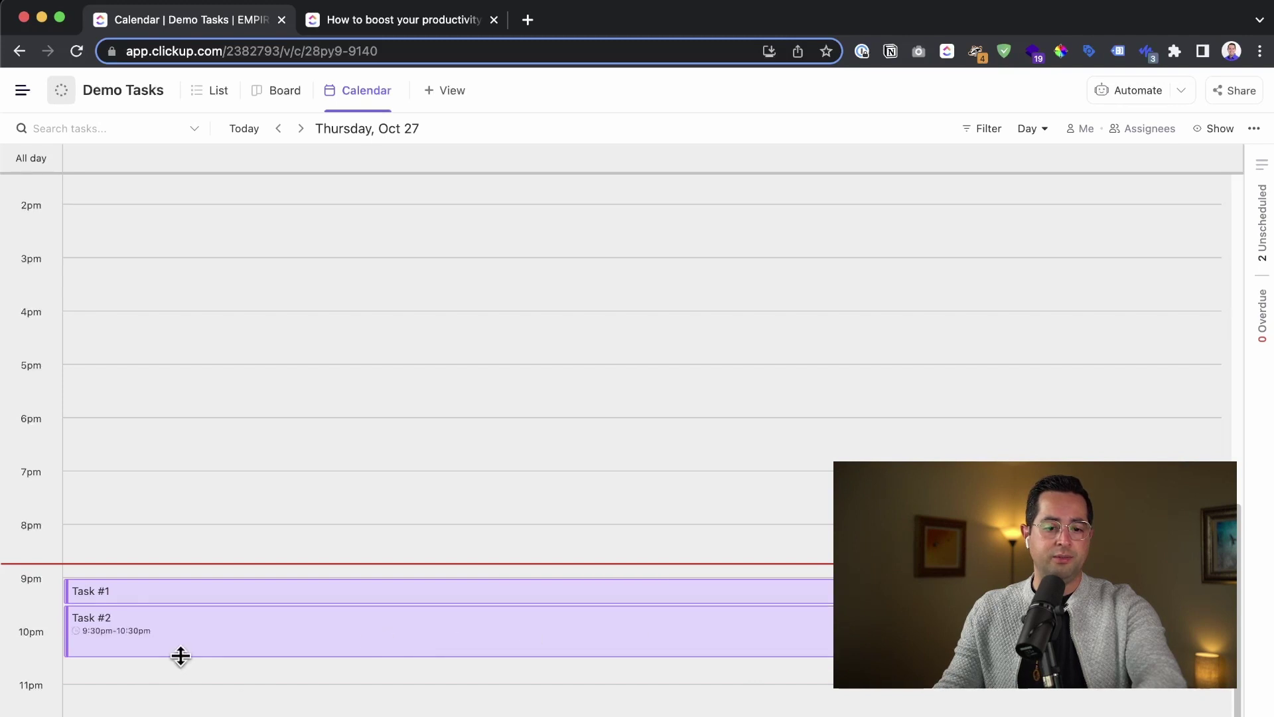
pyautogui.moveTo(181, 655); pyautogui.dragTo(179, 676)
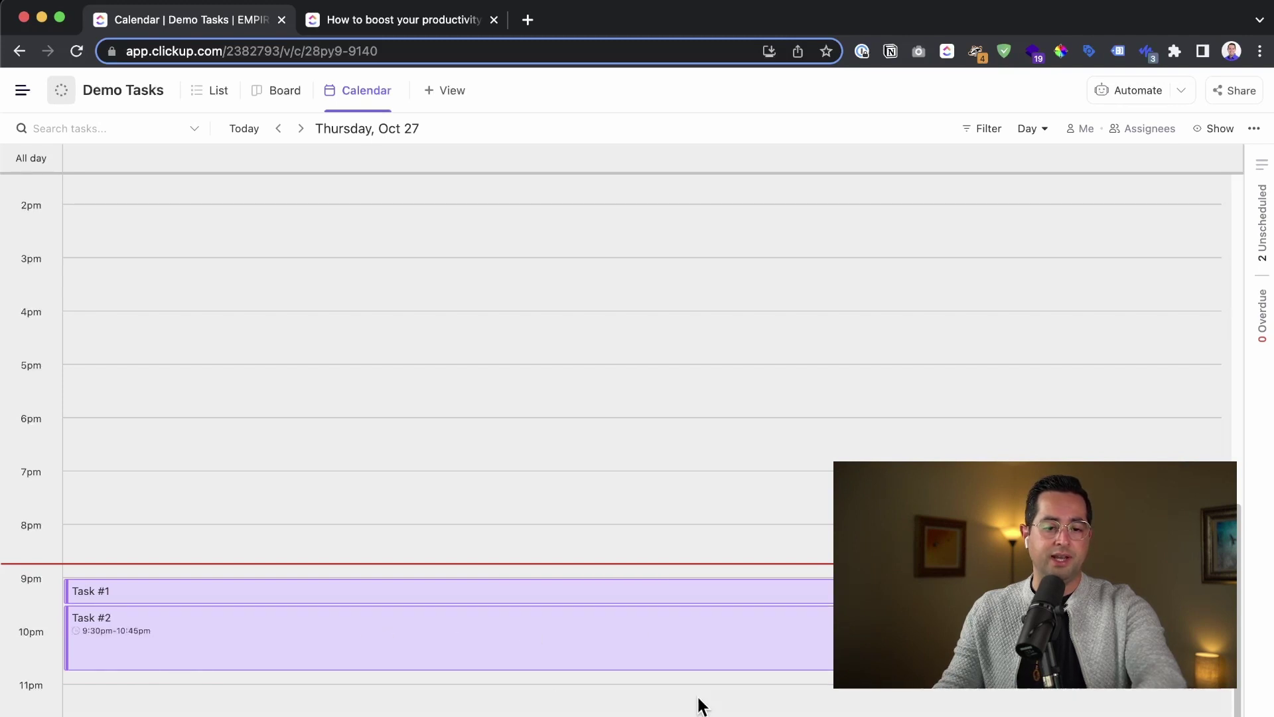